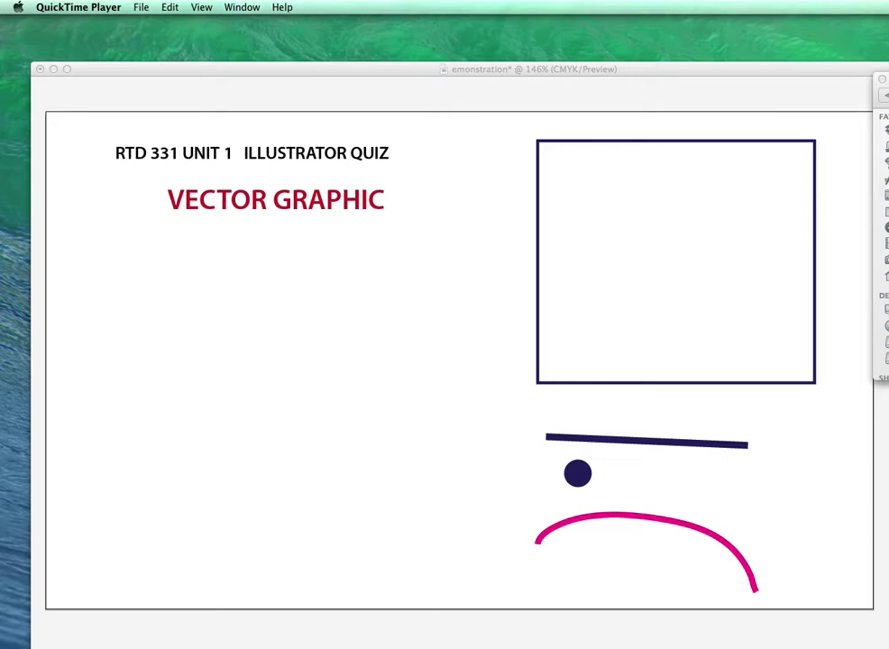
- Switch from the Illustrator quiz page to Finder with Cmd+Tab
{"action": "key", "text": "super+Tab"}
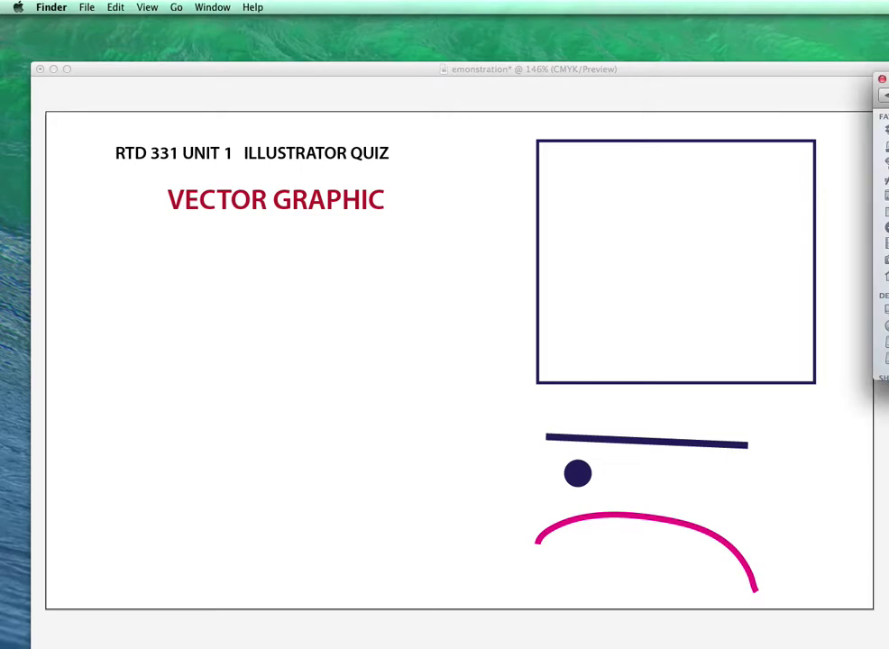
- Move the Finder demonstration window toward the centre and enlarge it to show all columns
{"action": "left_click_drag", "start_coordinate": [884, 79], "coordinate": [420, 62]}
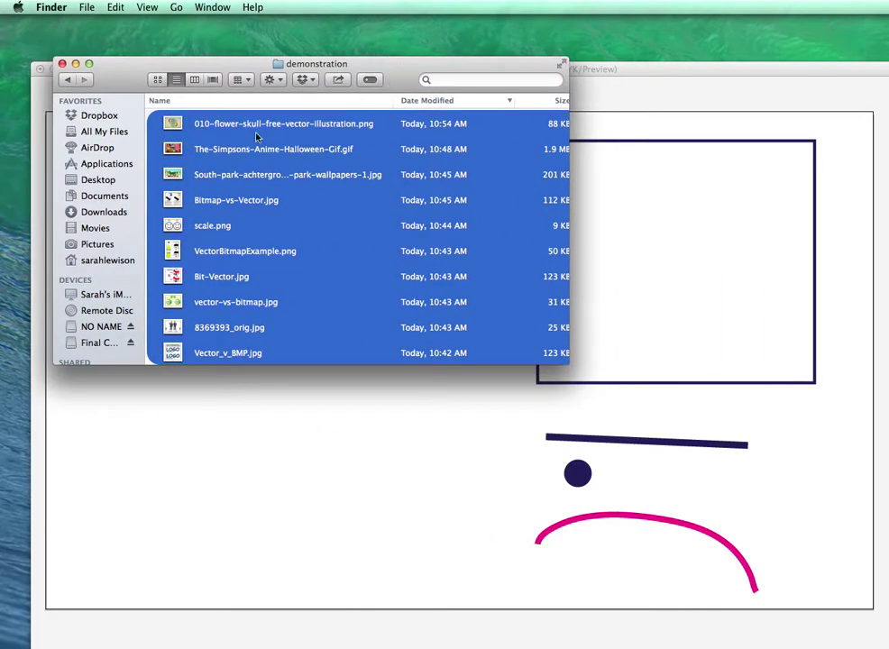
{"action": "left_click", "coordinate": [61, 63]}
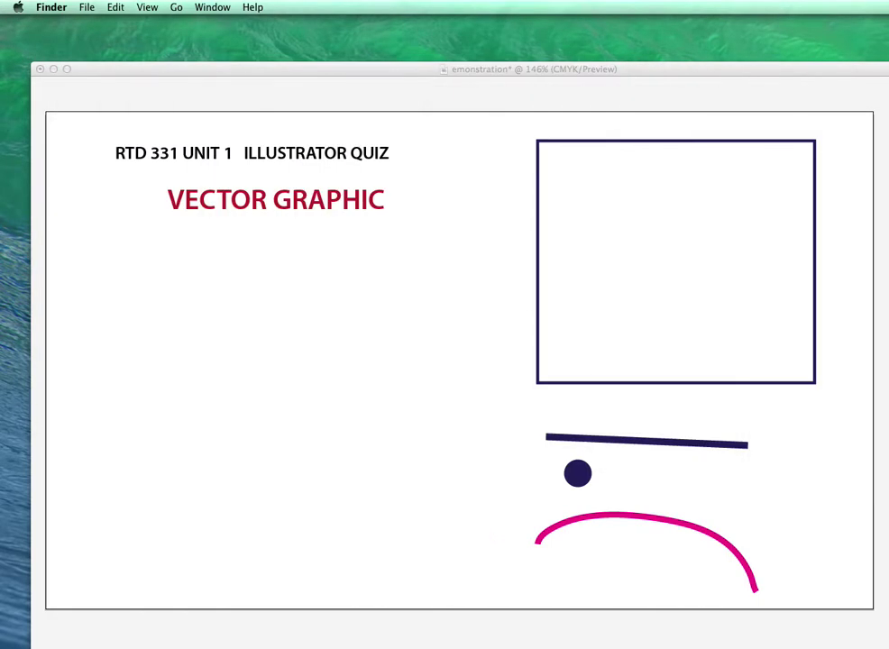
{"action": "left_click", "coordinate": [230, 206]}
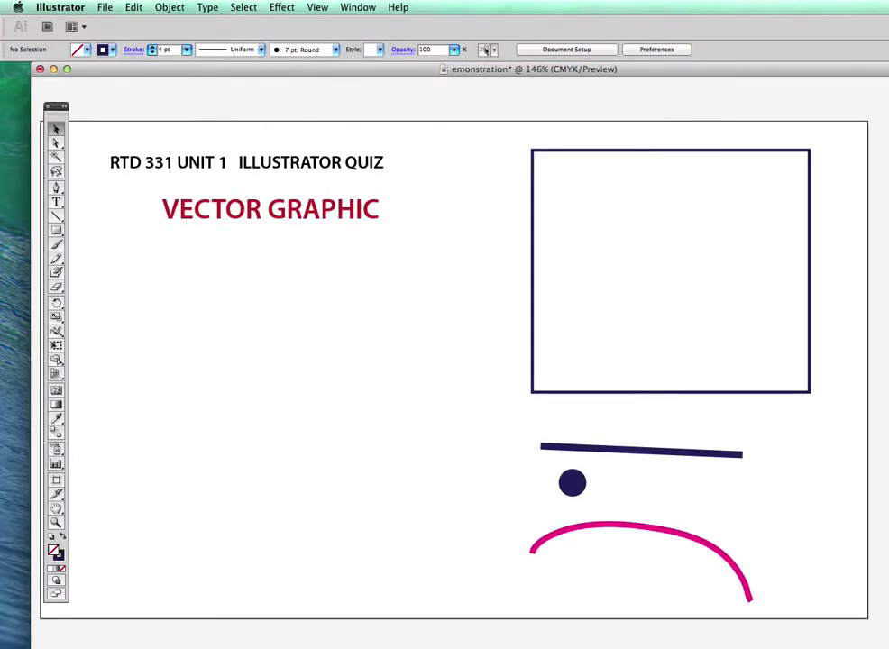
{"action": "key", "text": "super+Tab"}
{"action": "left_click_drag", "start_coordinate": [685, 54], "coordinate": [501, 45]}
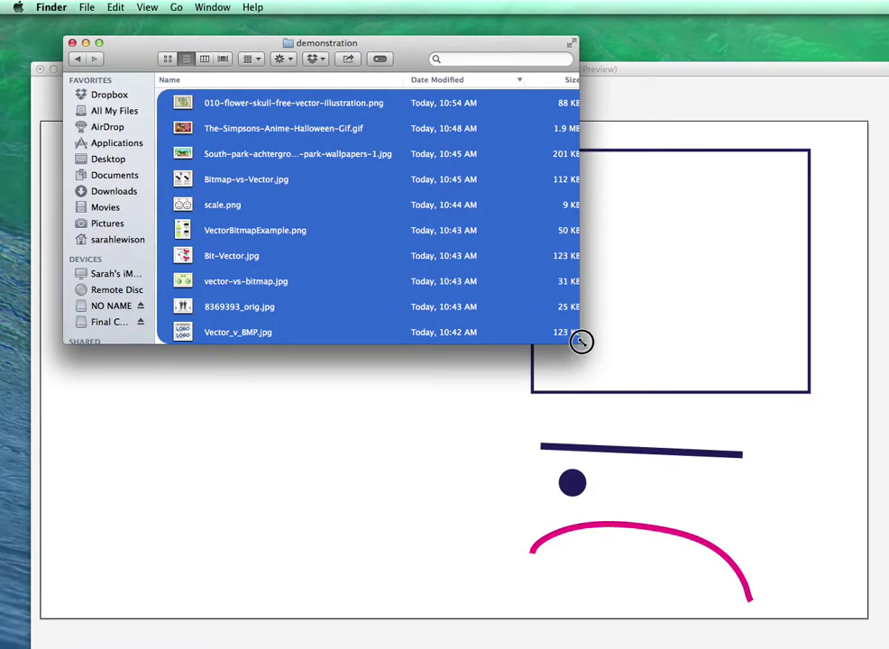
{"action": "left_click_drag", "start_coordinate": [580, 342], "coordinate": [844, 423]}
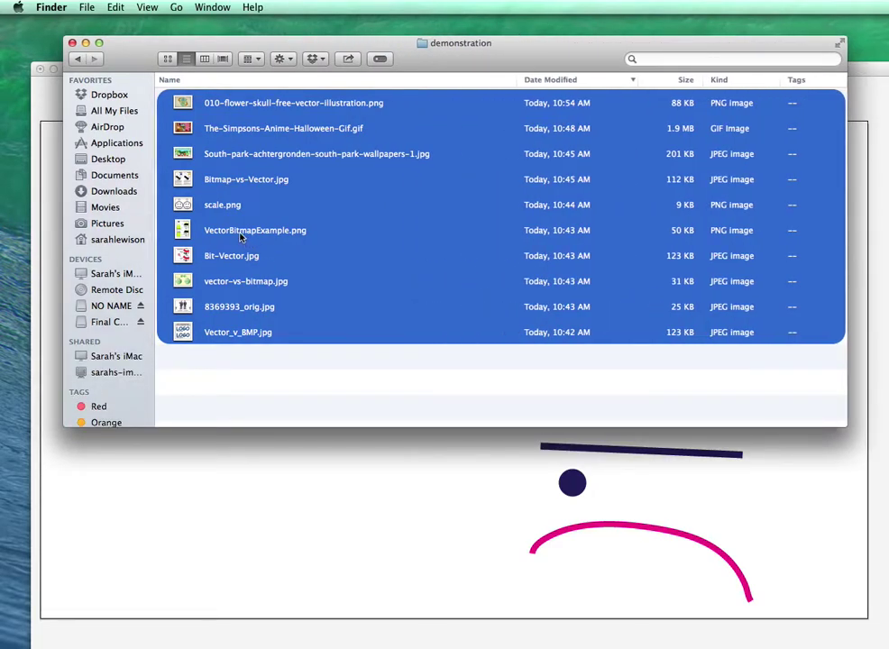
- Open the ten selected images with Preview (default) via Open With
{"action": "right_click", "coordinate": [189, 99]}
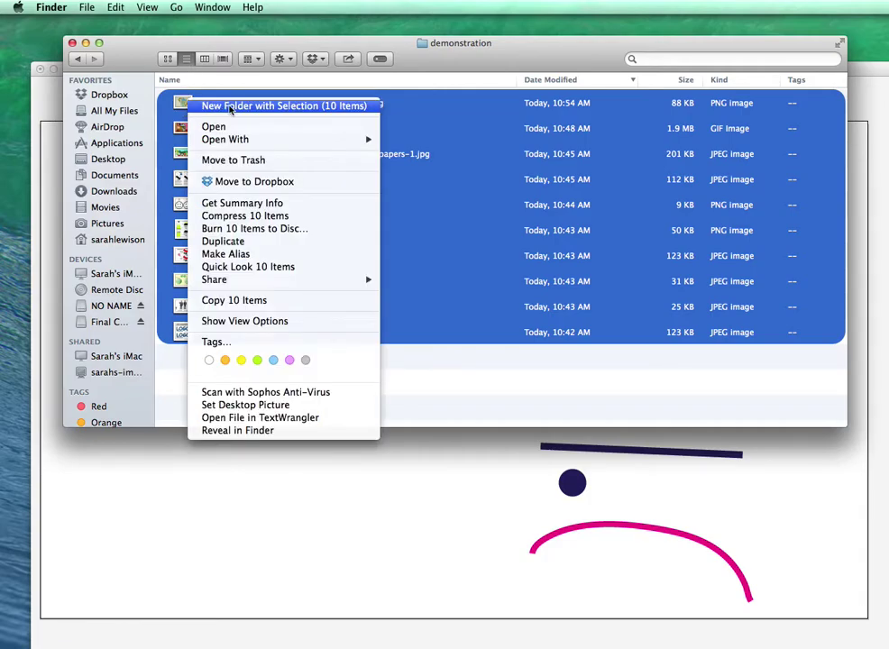
{"action": "mouse_move", "coordinate": [230, 140]}
{"action": "left_click", "coordinate": [425, 141]}
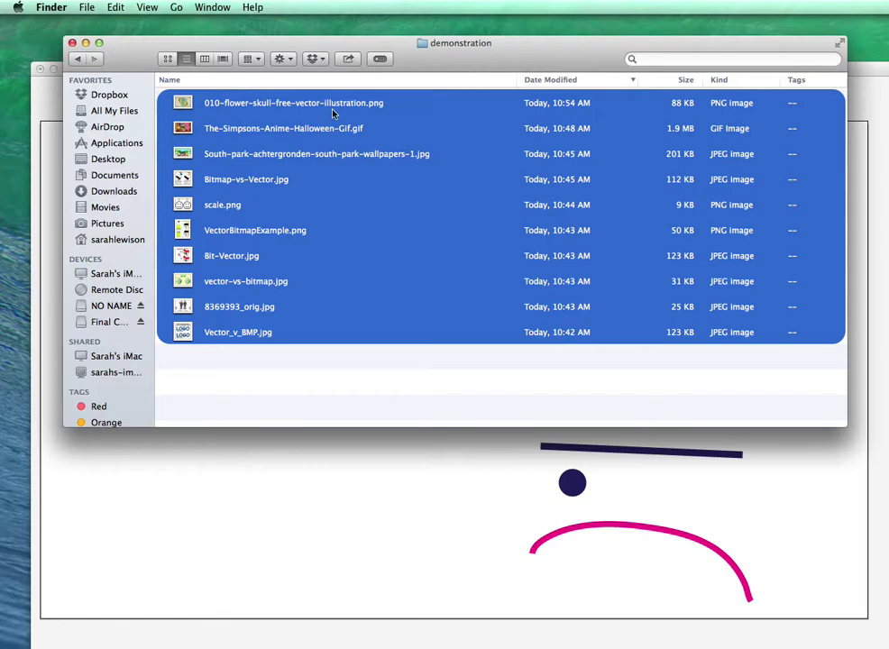
{"action": "right_click", "coordinate": [222, 103]}
{"action": "mouse_move", "coordinate": [396, 145]}
{"action": "left_click", "coordinate": [451, 146]}
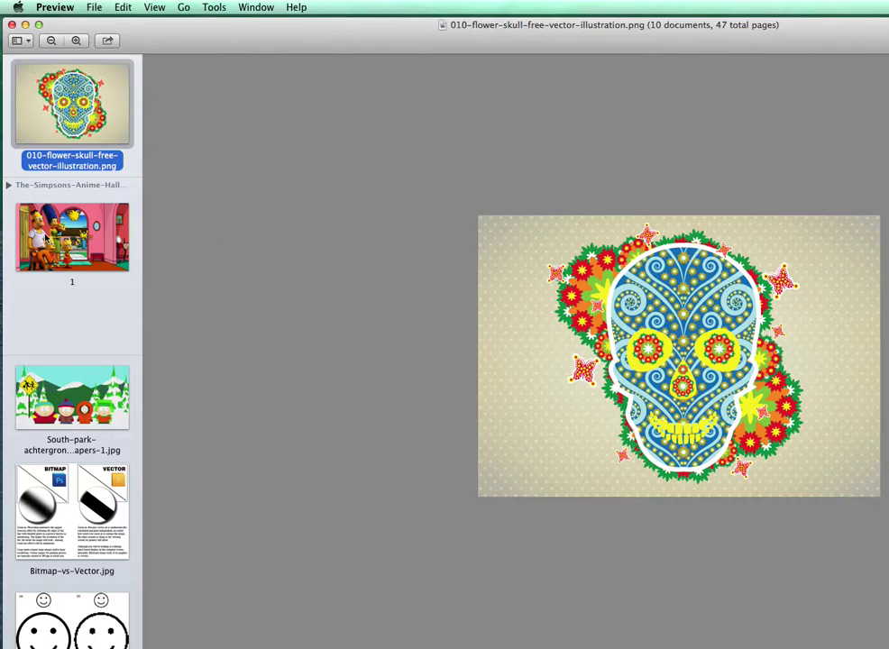
- Show the South Park wallpaper, then shift the Preview window to bring the thumbnails into view
{"action": "left_click", "coordinate": [87, 386]}
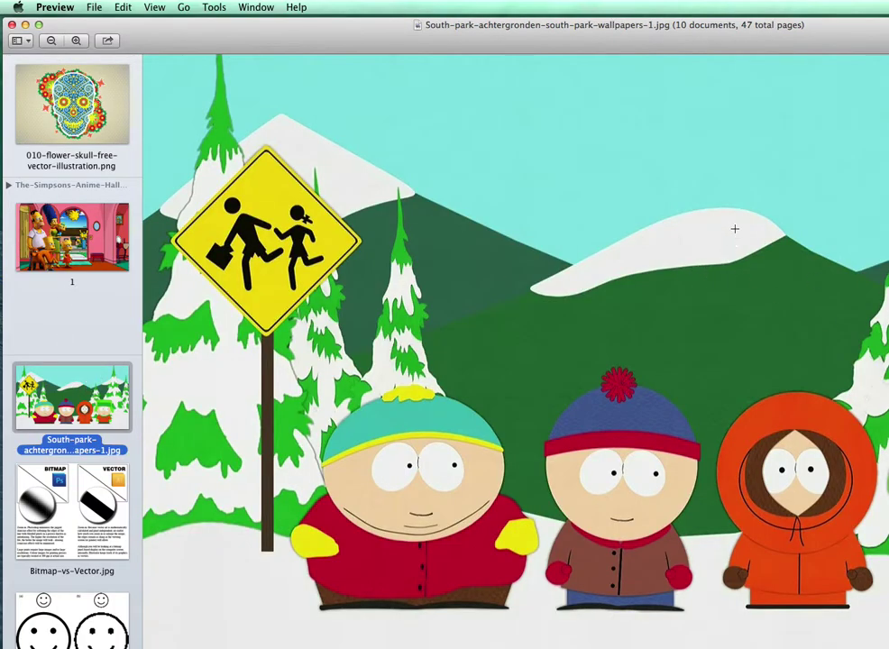
{"action": "left_click_drag", "start_coordinate": [741, 35], "coordinate": [585, 24]}
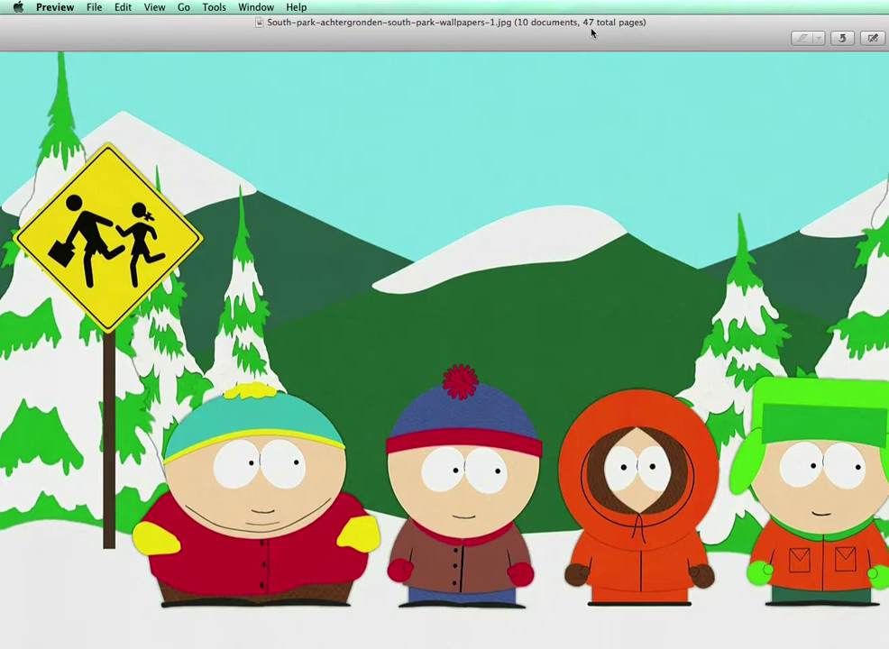
{"action": "left_click_drag", "start_coordinate": [728, 36], "coordinate": [680, 36]}
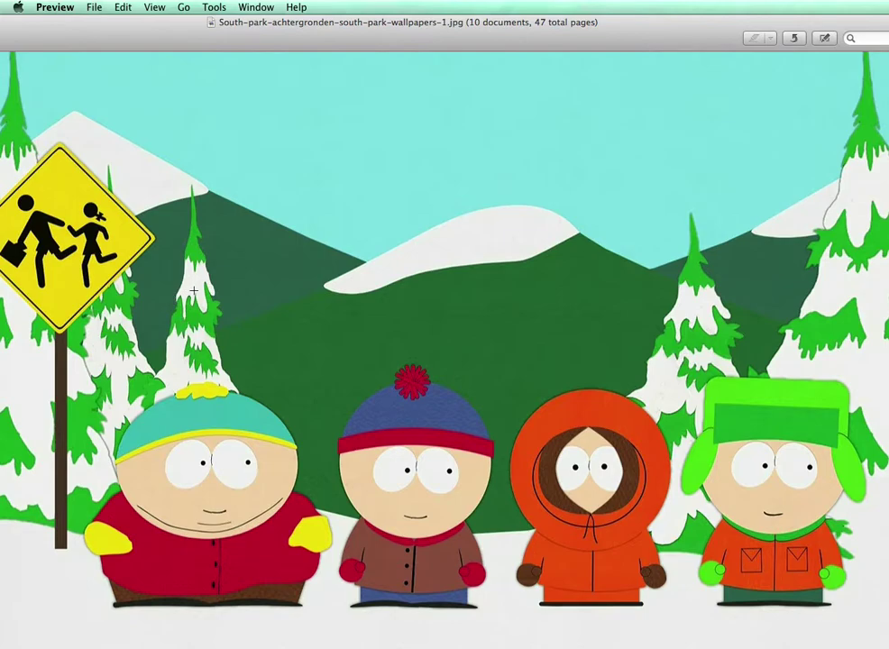
{"action": "left_click_drag", "start_coordinate": [40, 27], "coordinate": [238, 28]}
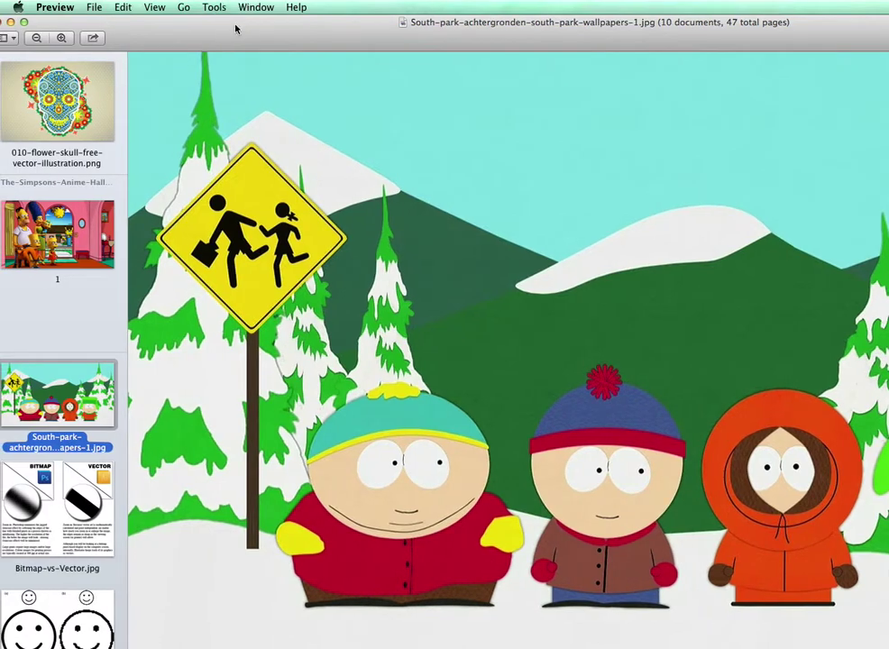
- Display Bitmap-vs-Vector.jpg filling the view, then exit full screen
{"action": "left_click", "coordinate": [40, 465]}
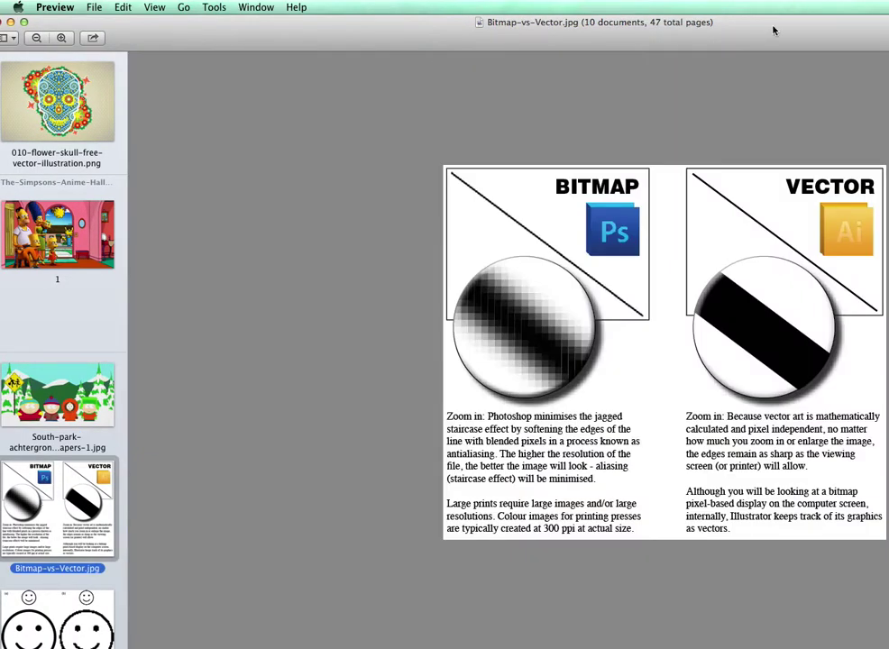
{"action": "left_click_drag", "start_coordinate": [768, 32], "coordinate": [500, 25]}
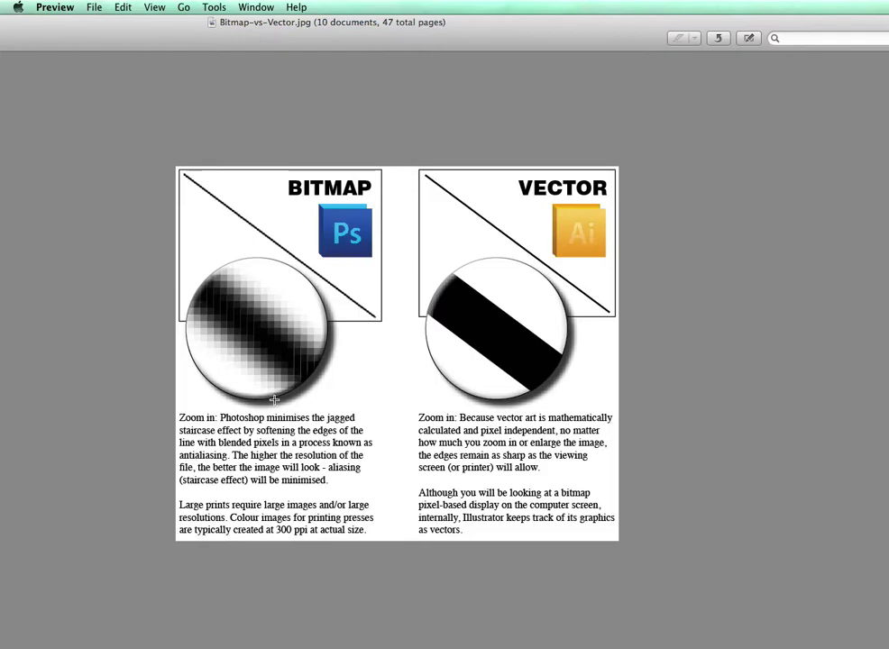
{"action": "key", "text": "Escape"}
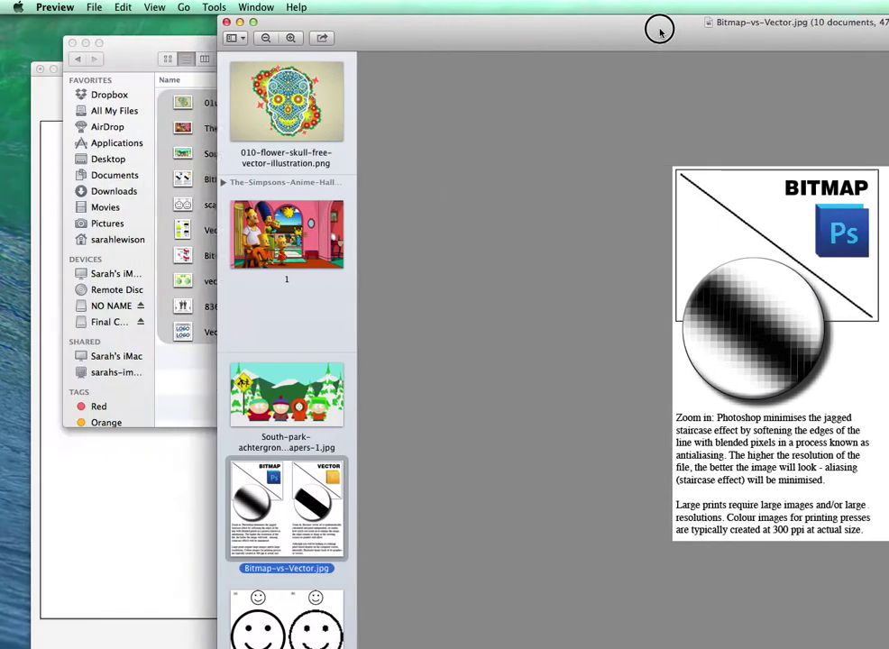
- Bring Illustrator forward and type BITMAP GRAPHICS on a new line under VECTOR GRAPHIC
{"action": "left_click", "coordinate": [446, 294]}
{"action": "left_click", "coordinate": [218, 407]}
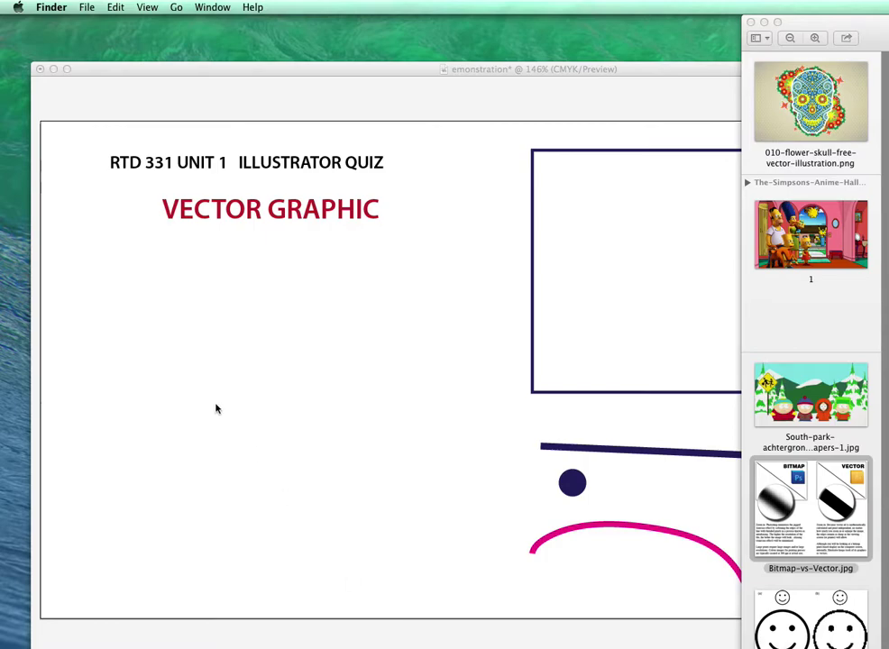
{"action": "key", "text": "t"}
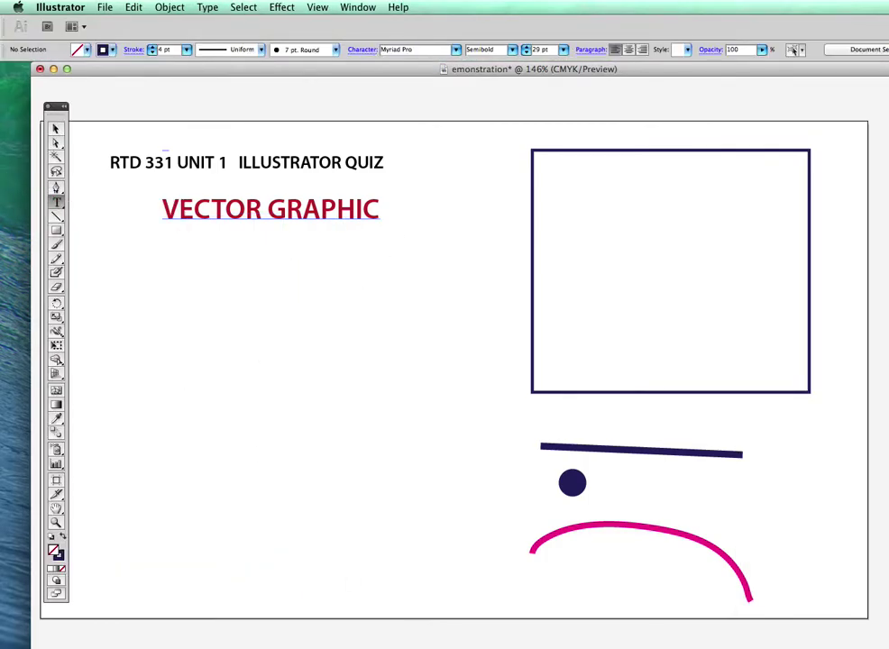
{"action": "left_click", "coordinate": [378, 208]}
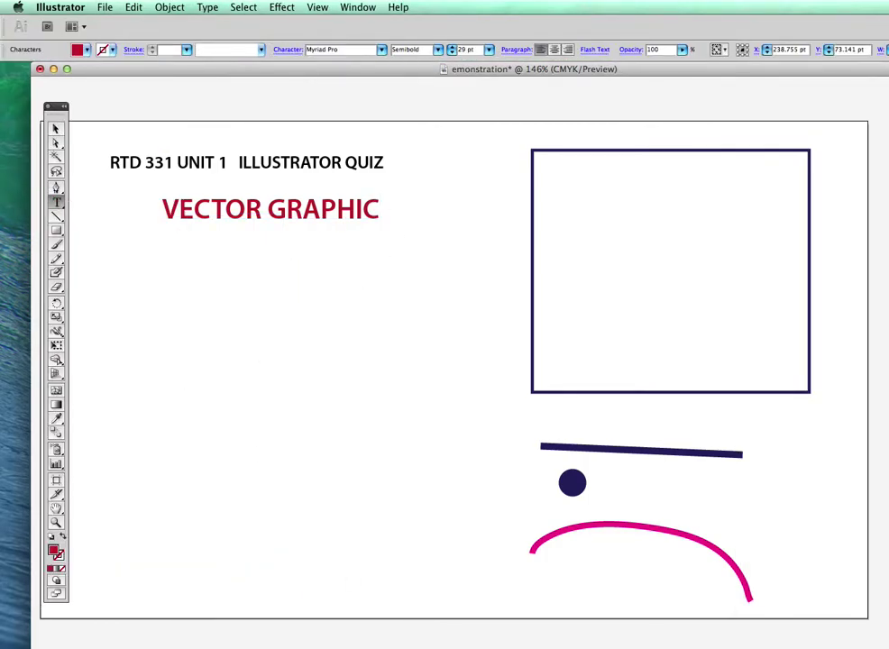
{"action": "key", "text": "Return"}
{"action": "key", "text": "Return"}
{"action": "type", "text": "BIT"}
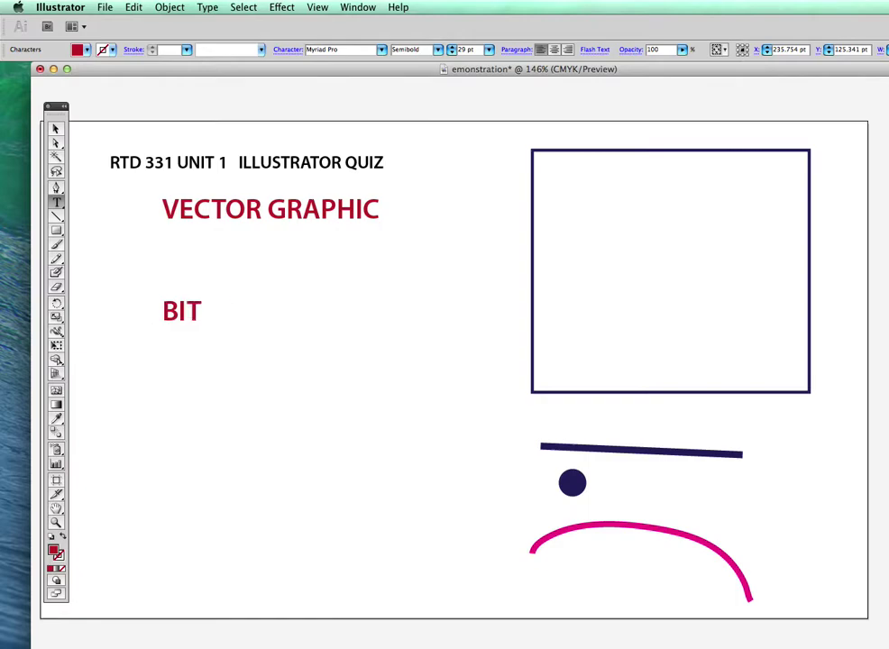
{"action": "type", "text": "MAP GRAP"}
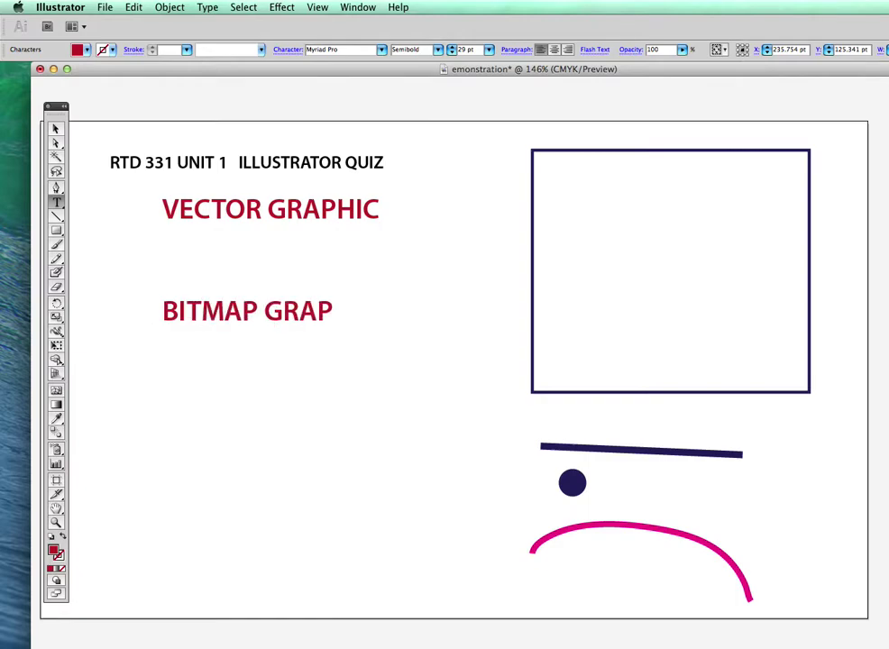
{"action": "type", "text": "HICS"}
- Add the lines MADE OUT OF and PIX ELS, select ELS, then switch to Preview
{"action": "key", "text": "Return"}
{"action": "type", "text": "MA"}
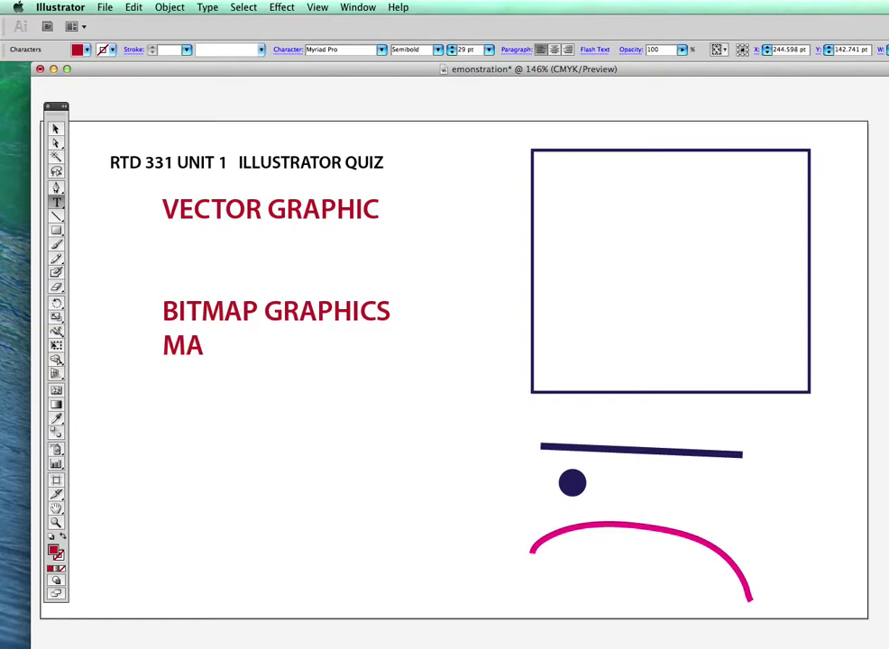
{"action": "type", "text": "DE OUT OF"}
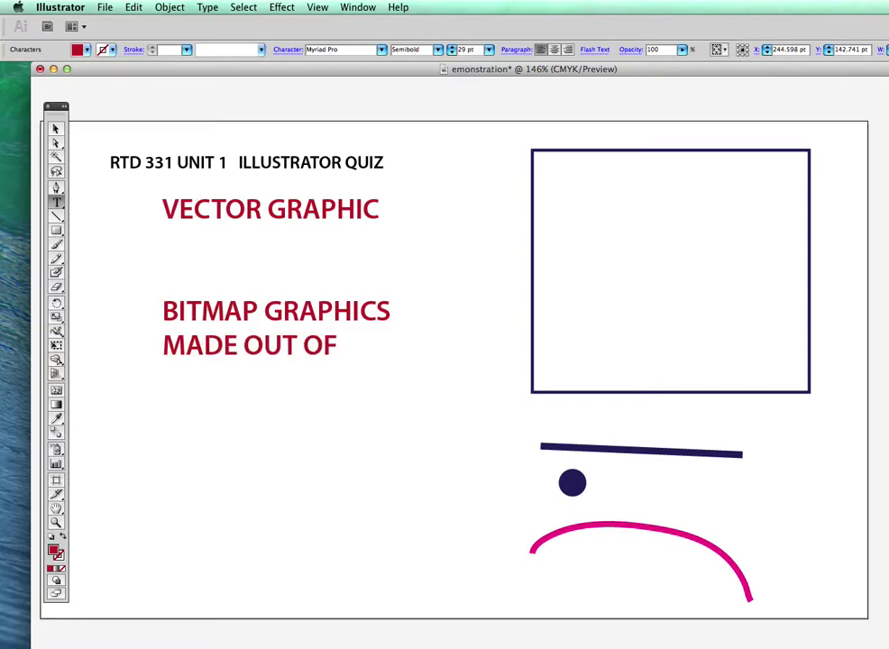
{"action": "key", "text": "Return"}
{"action": "type", "text": "PIX"}
{"action": "key", "text": "BackSpace"}
{"action": "type", "text": "C"}
{"action": "key", "text": "BackSpace"}
{"action": "type", "text": "X"}
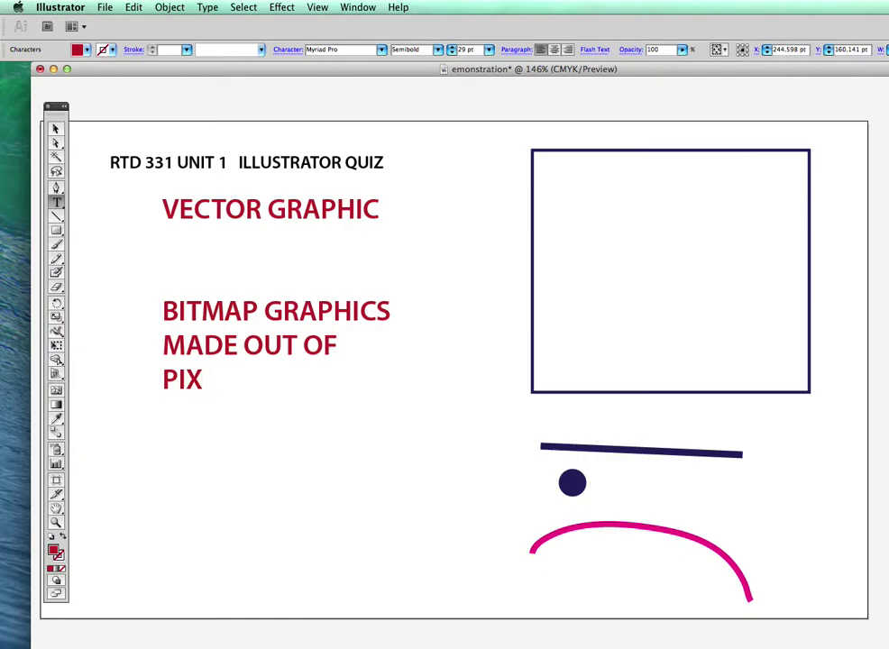
{"action": "type", "text": " ELS"}
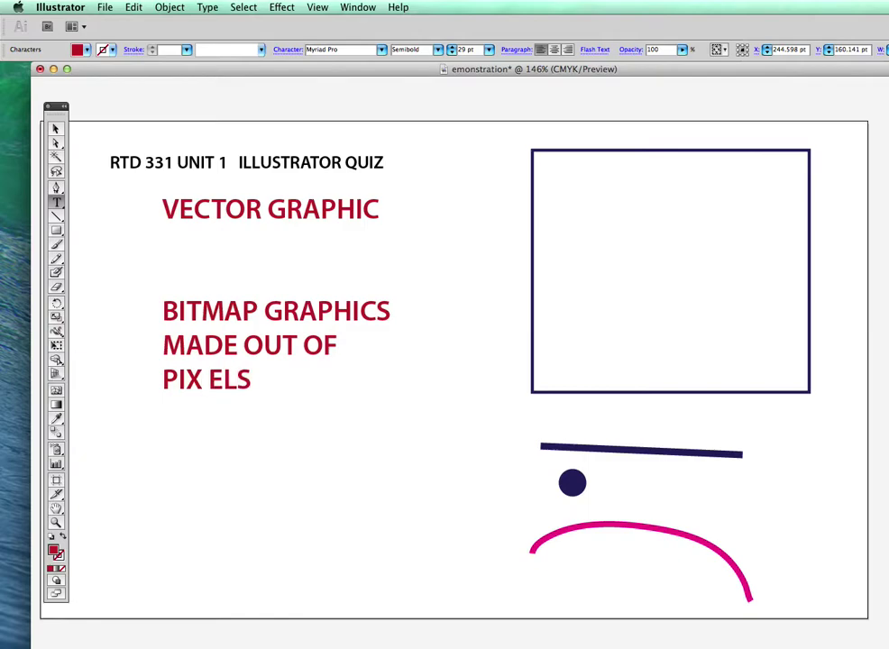
{"action": "left_click_drag", "start_coordinate": [162, 379], "coordinate": [256, 382]}
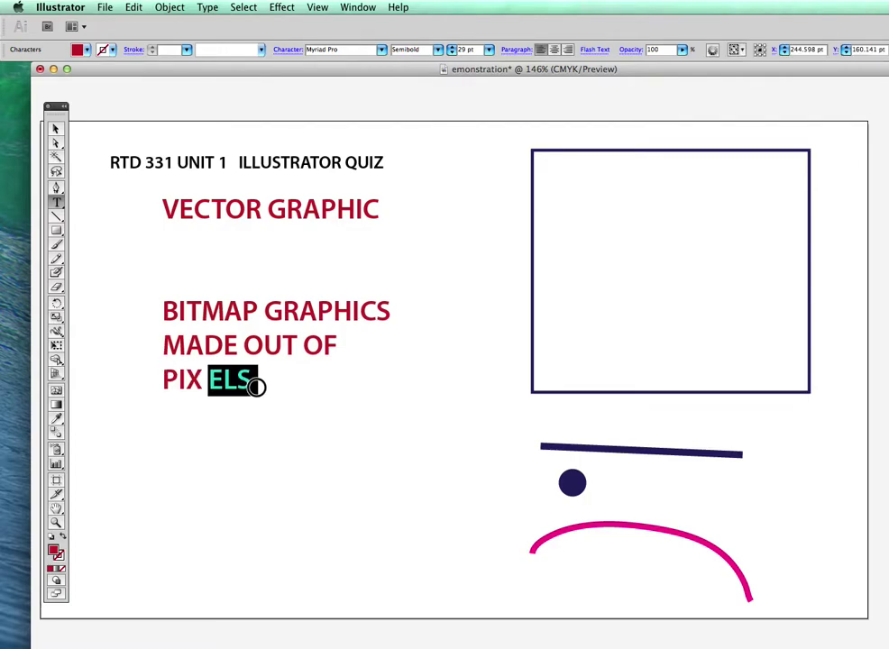
{"action": "key", "text": "super+Tab"}
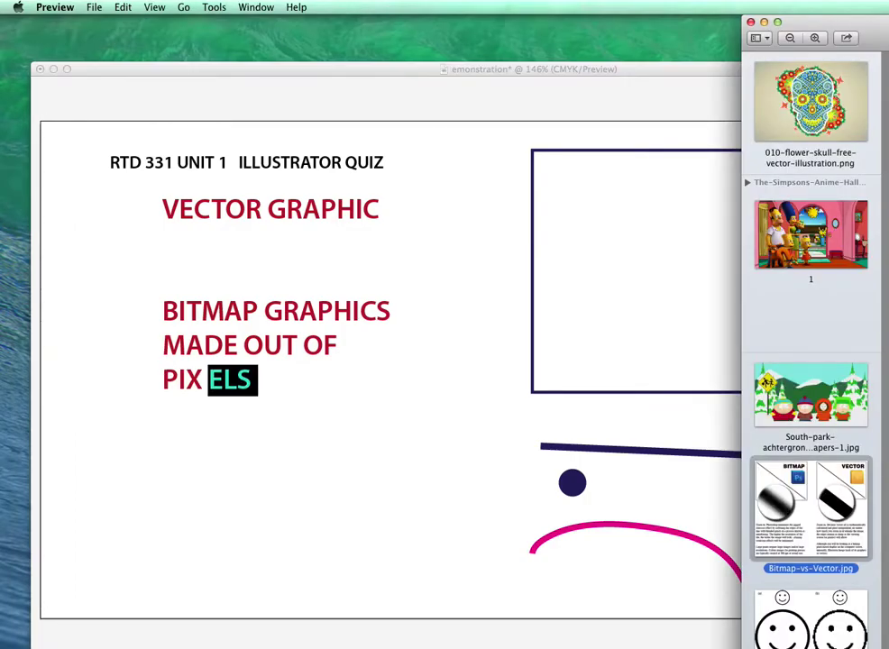
- Maximise the Preview window and drag it right until the thumbnail sidebar appears
{"action": "left_click", "coordinate": [782, 12]}
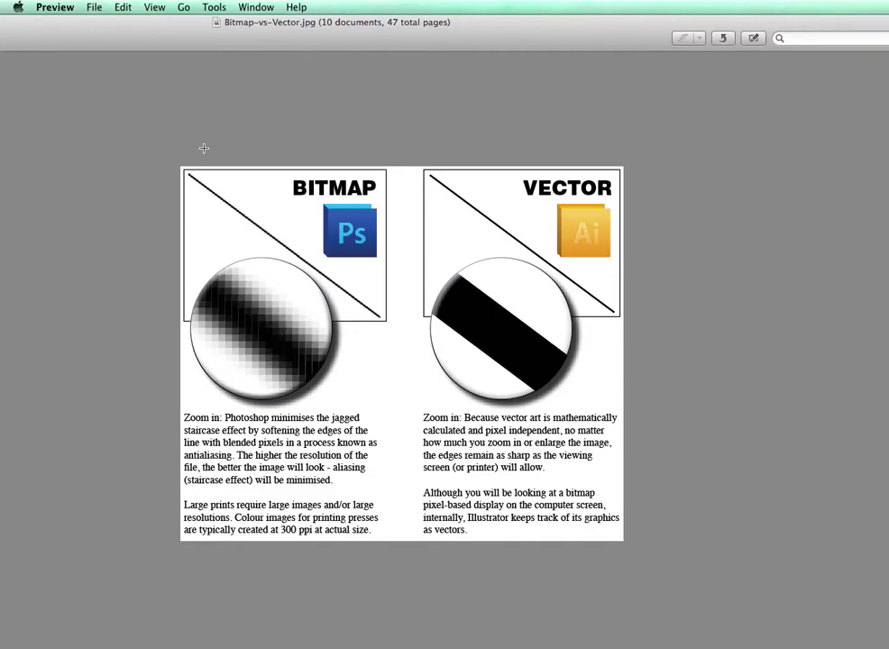
{"action": "left_click", "coordinate": [187, 38]}
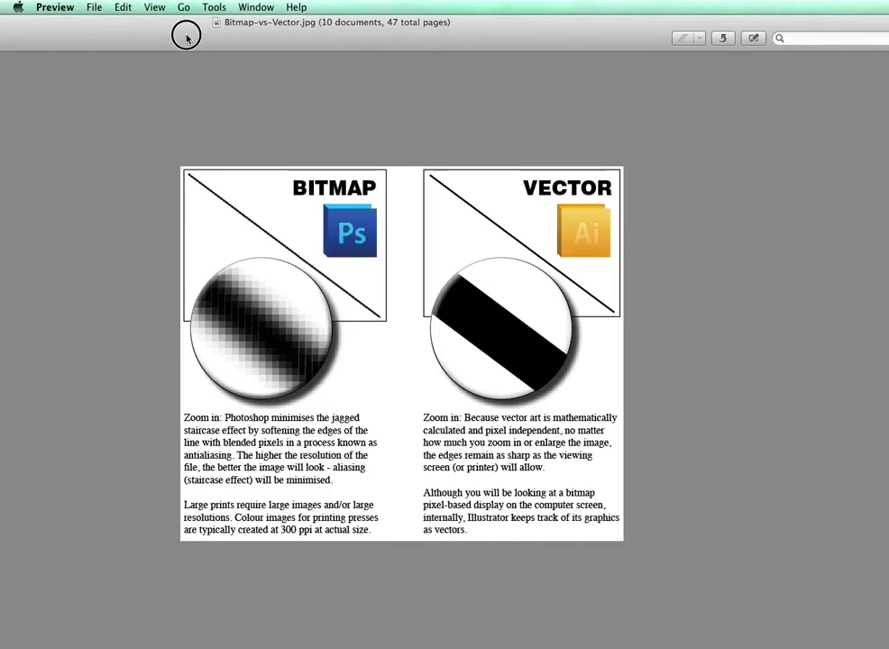
{"action": "left_click_drag", "start_coordinate": [187, 37], "coordinate": [206, 67]}
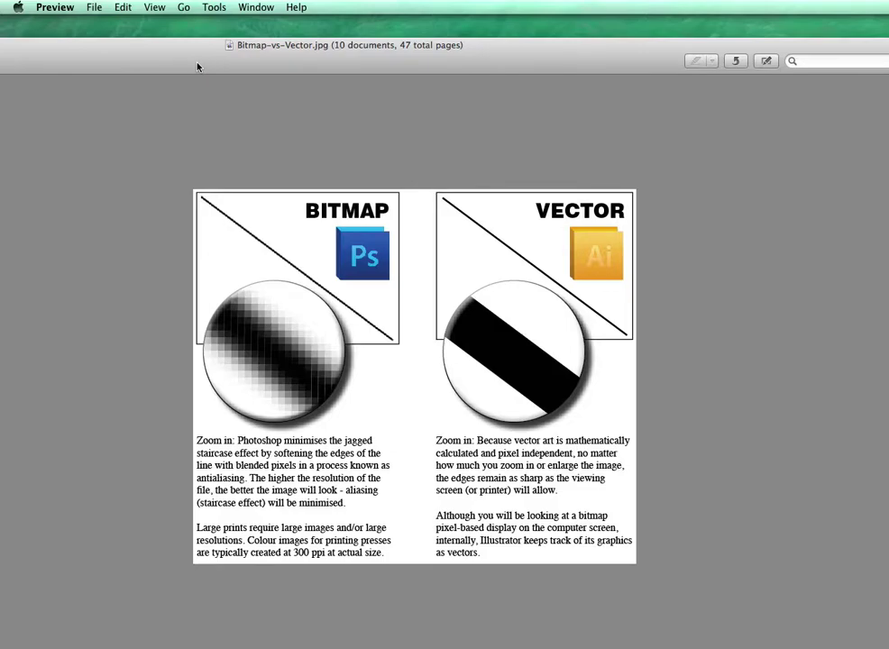
{"action": "left_click_drag", "start_coordinate": [197, 66], "coordinate": [213, 52]}
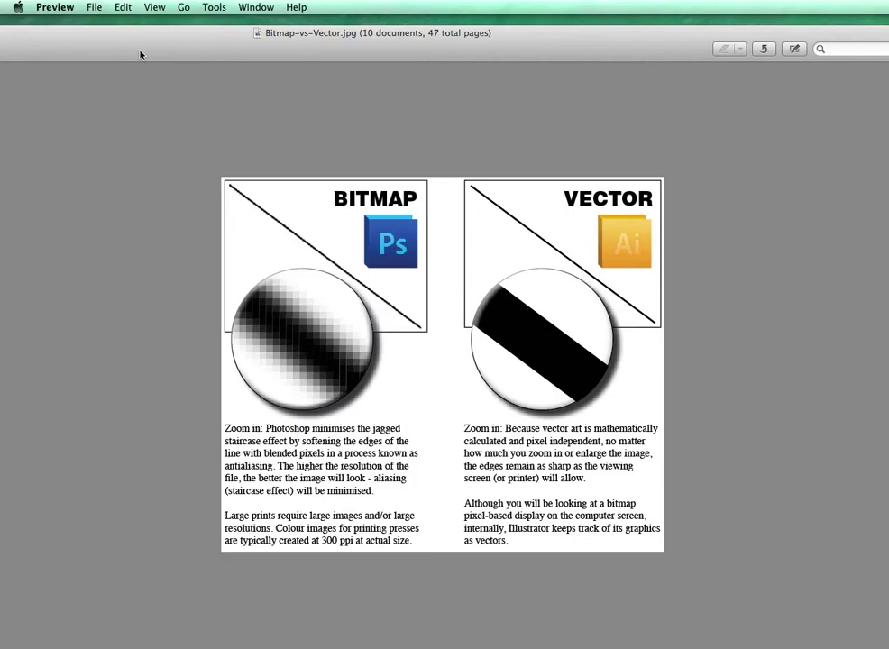
{"action": "left_click_drag", "start_coordinate": [139, 55], "coordinate": [372, 45]}
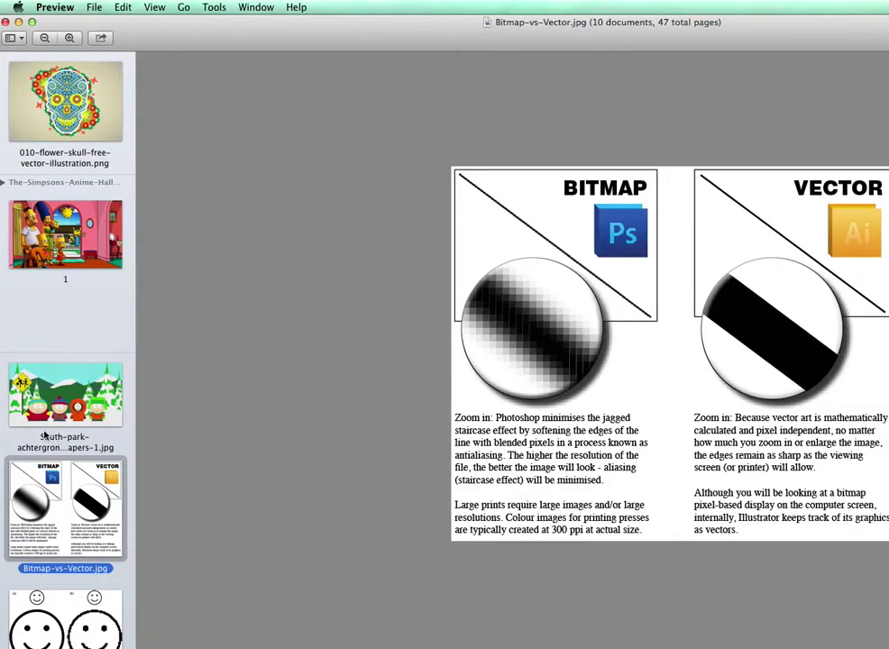
{"action": "scroll", "coordinate": [58, 404], "scroll_direction": "down", "scroll_amount": 3}
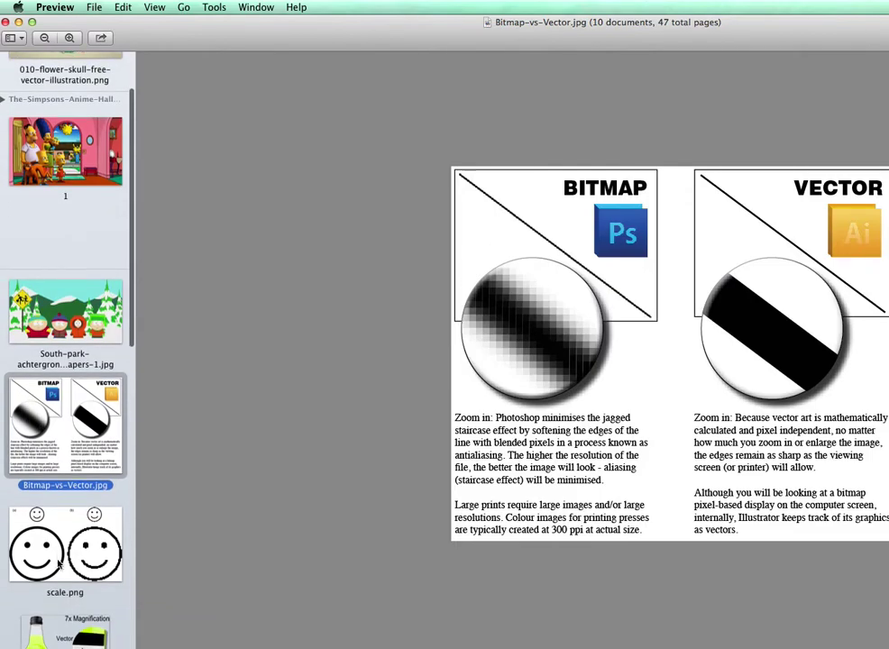
- Open scale.png, hide the sidebar and zoom in on the smiley comparison
{"action": "left_click", "coordinate": [59, 562]}
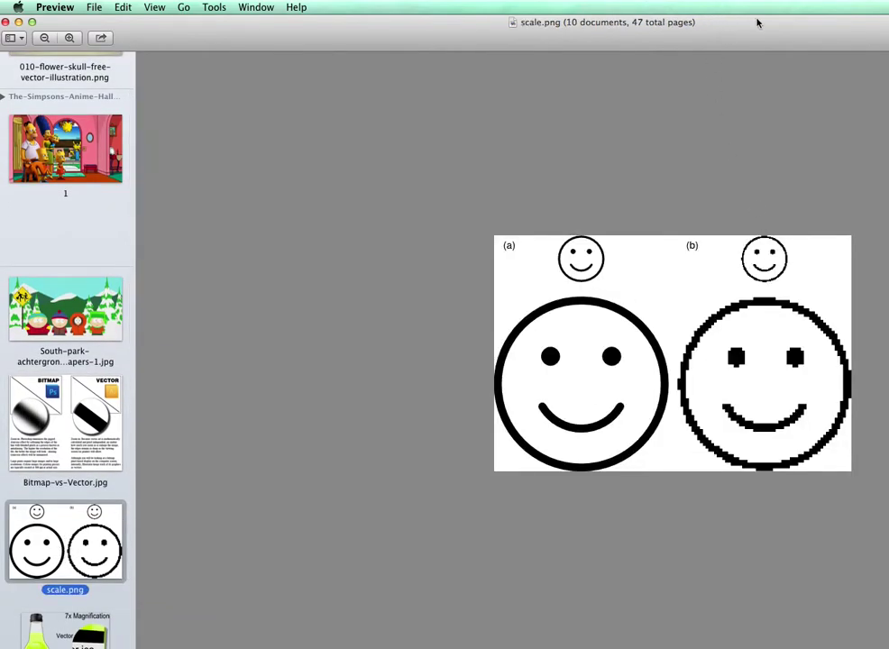
{"action": "key", "text": "super+shift+d"}
{"action": "key", "text": "super+plus"}
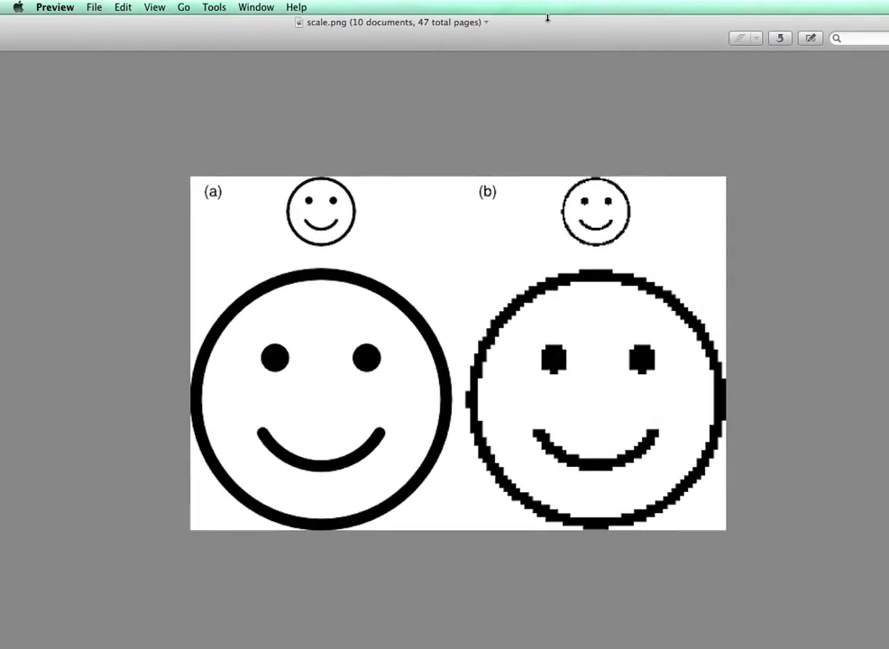
- Bring the thumbnails back into view and open VectorBitmapExample.png, the ice cream bottle image
{"action": "left_click_drag", "start_coordinate": [424, 39], "coordinate": [565, 36]}
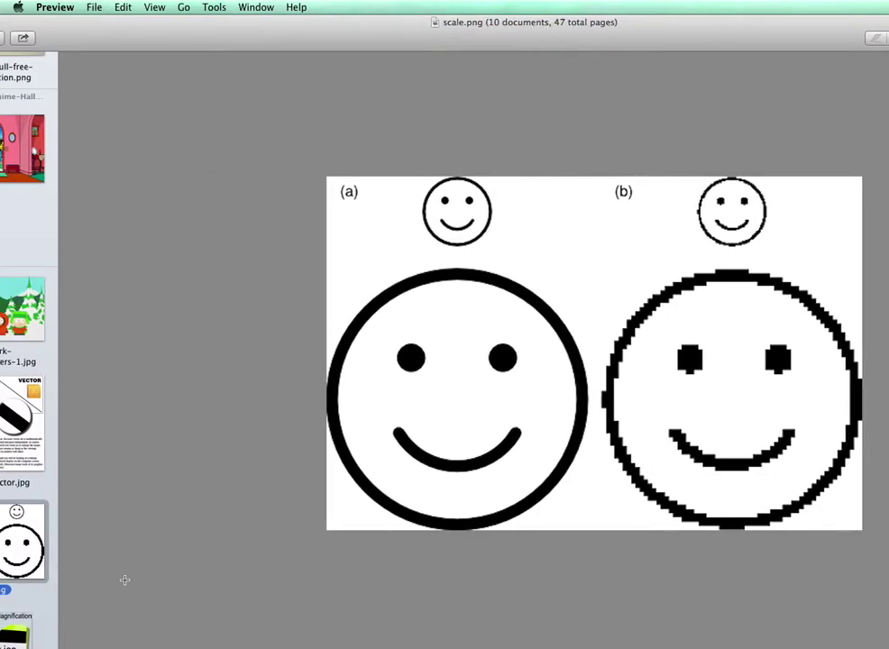
{"action": "scroll", "coordinate": [24, 540], "scroll_direction": "down", "scroll_amount": 3}
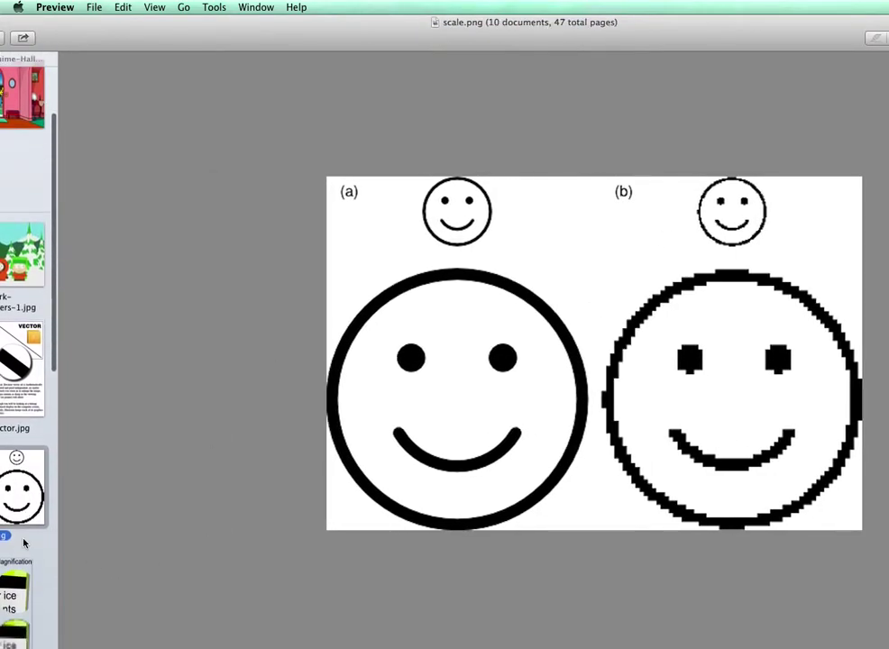
{"action": "left_click", "coordinate": [27, 590]}
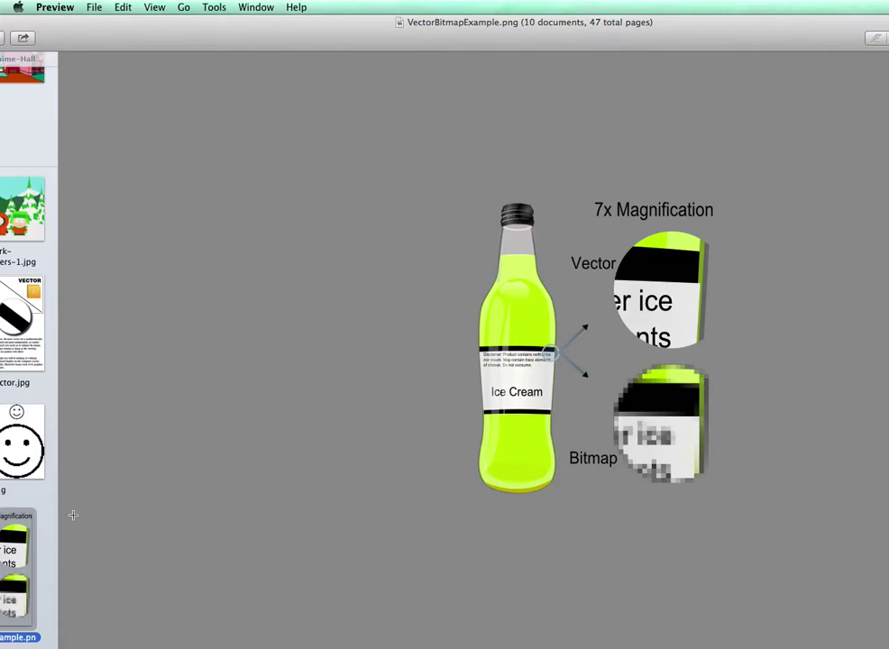
- View Bit-Vector.jpg, vector-vs-bitmap.jpg, 8369393_orig.jpg and Vector_v_BMP.jpg in turn
{"action": "scroll", "coordinate": [15, 533], "scroll_direction": "down", "scroll_amount": 3}
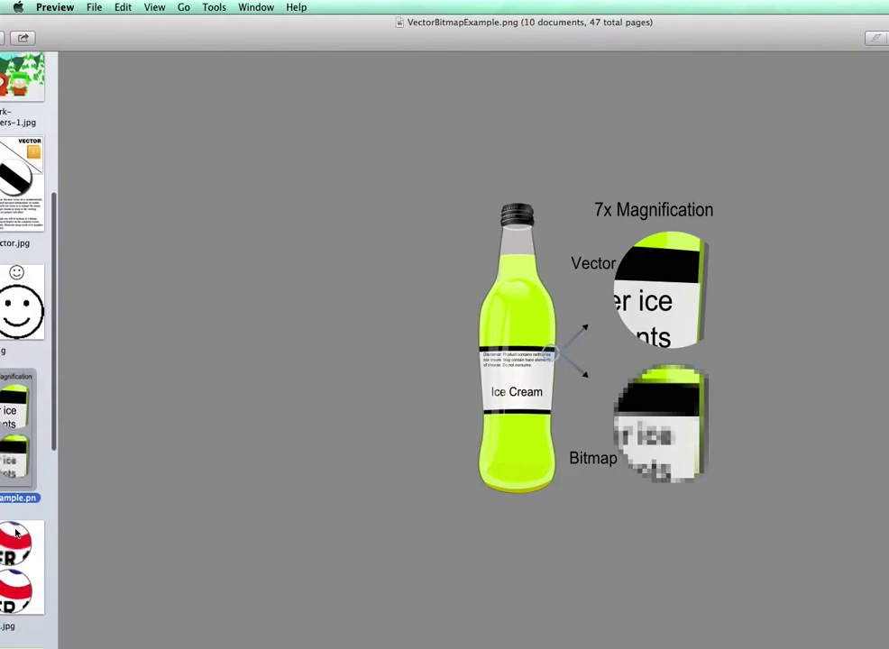
{"action": "left_click", "coordinate": [20, 563]}
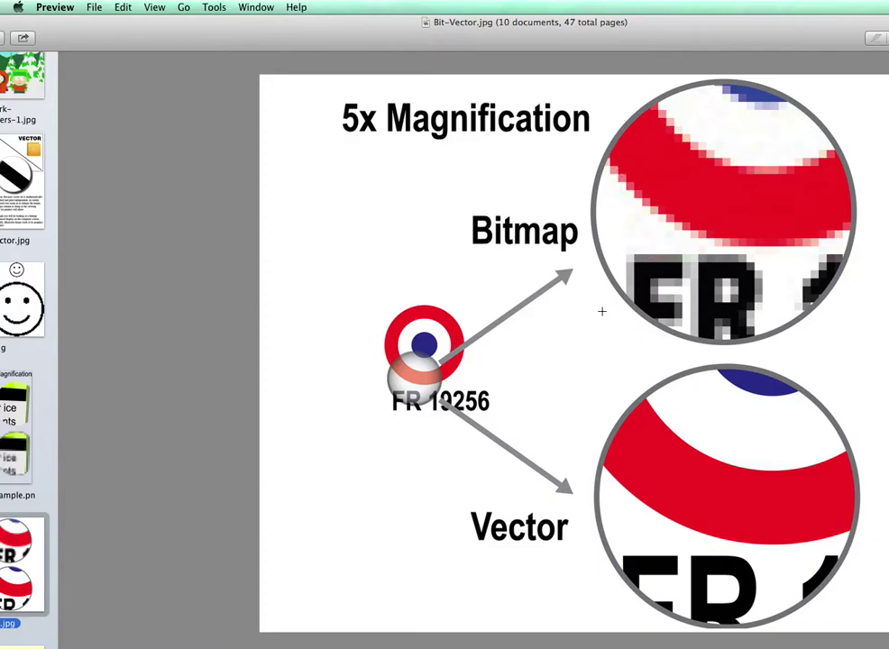
{"action": "scroll", "coordinate": [27, 528], "scroll_direction": "down", "scroll_amount": 3}
{"action": "scroll", "coordinate": [27, 528], "scroll_direction": "down", "scroll_amount": 2}
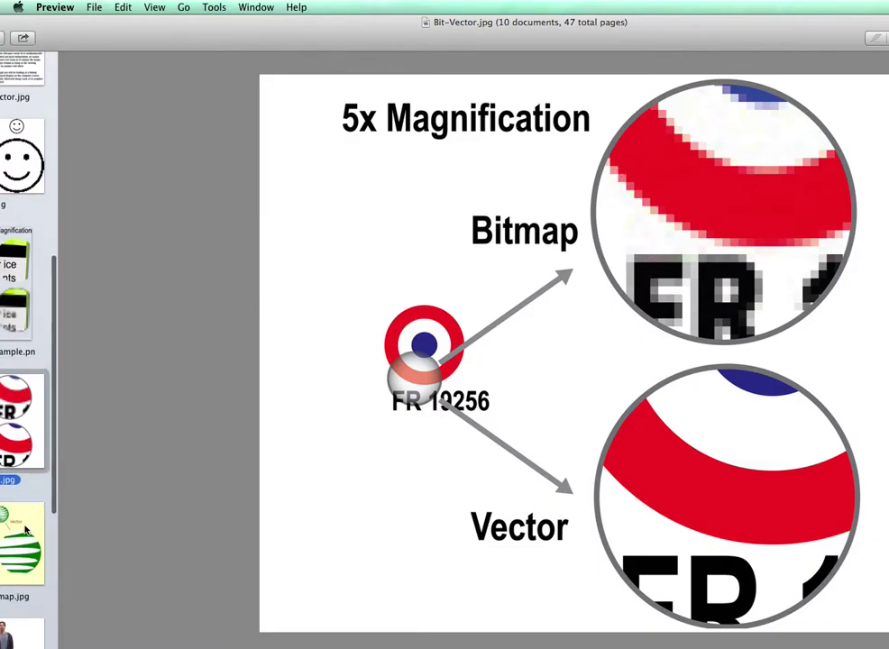
{"action": "left_click", "coordinate": [29, 552]}
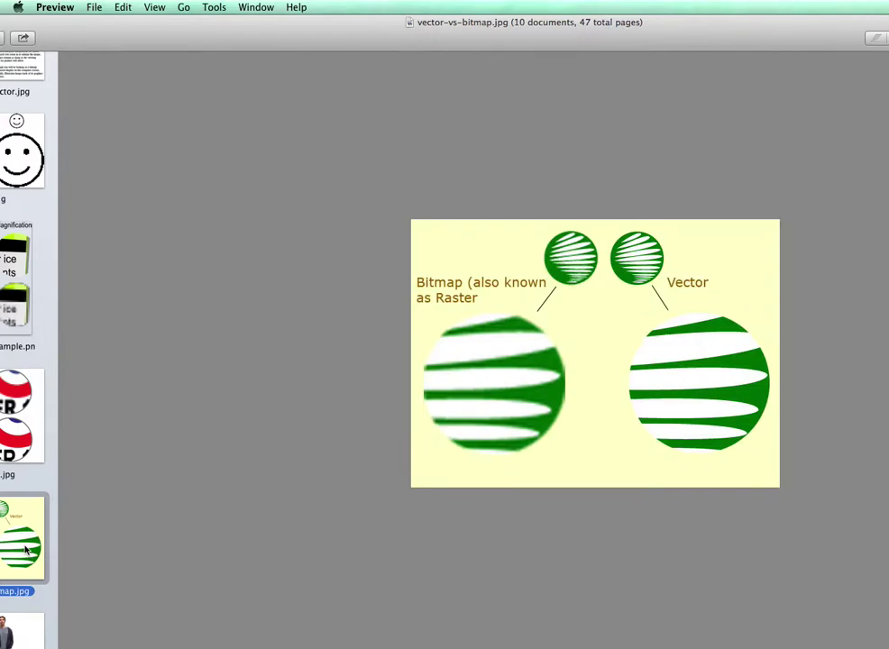
{"action": "scroll", "coordinate": [27, 554], "scroll_direction": "down", "scroll_amount": 3}
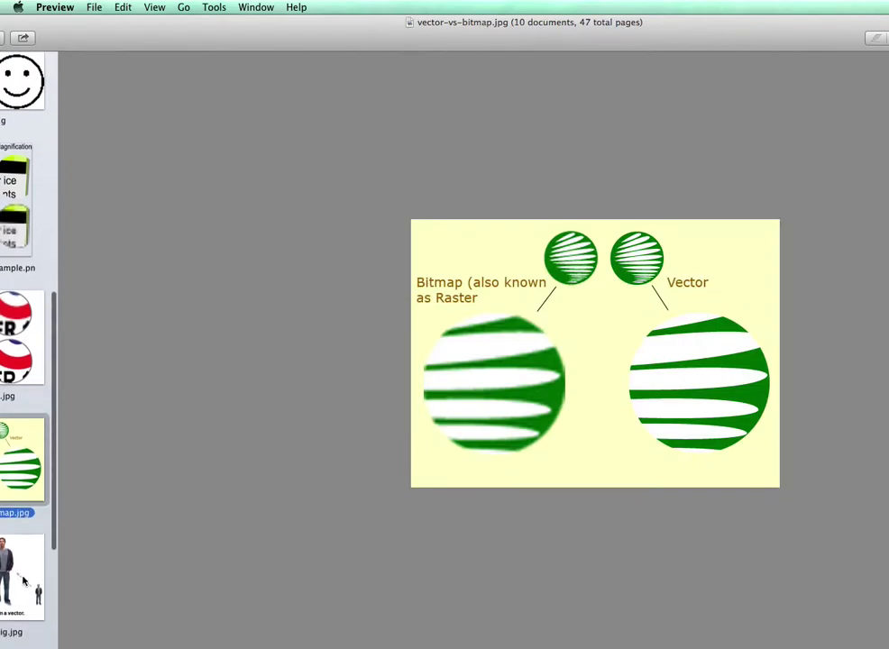
{"action": "left_click", "coordinate": [26, 587]}
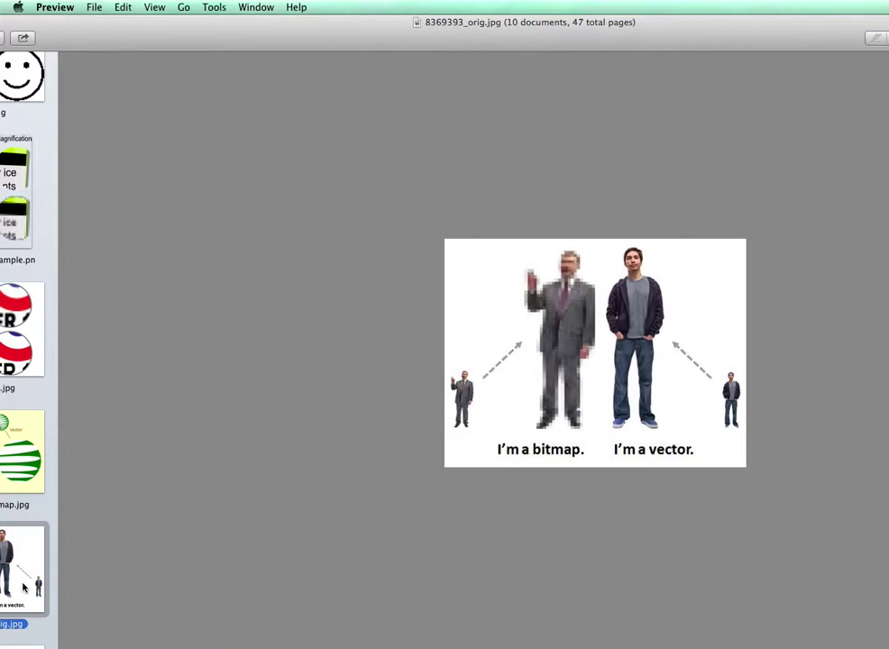
{"action": "scroll", "coordinate": [25, 588], "scroll_direction": "down", "scroll_amount": 3}
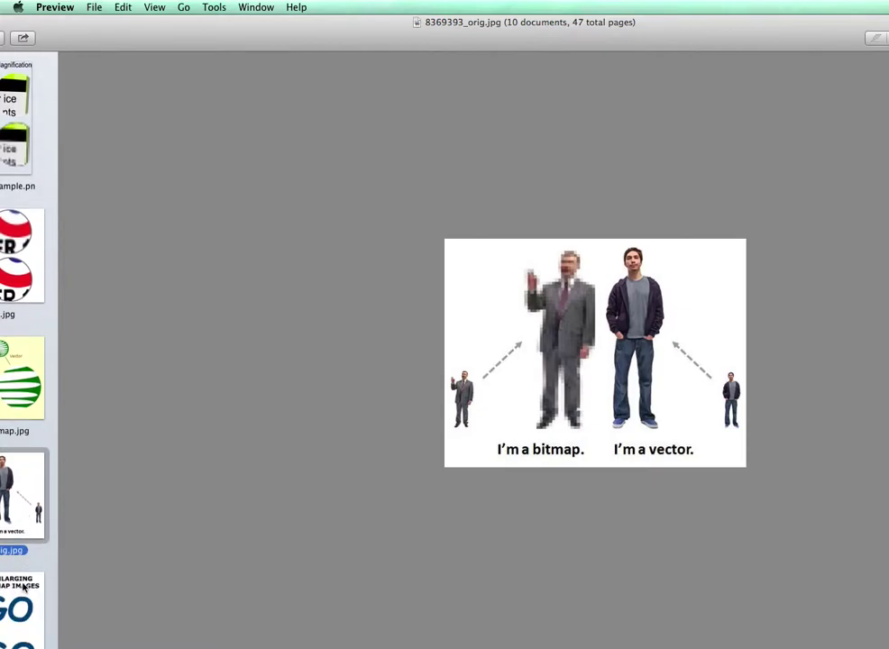
{"action": "left_click", "coordinate": [24, 587]}
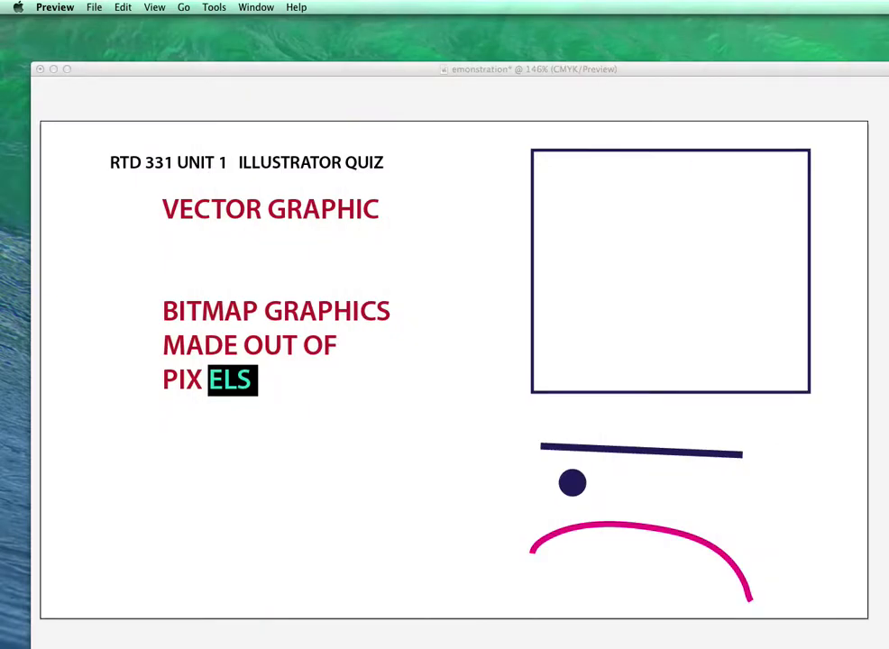
- Switch to the browser with the Simpsons video and push its window down out of the way
{"action": "key", "text": "super+Tab"}
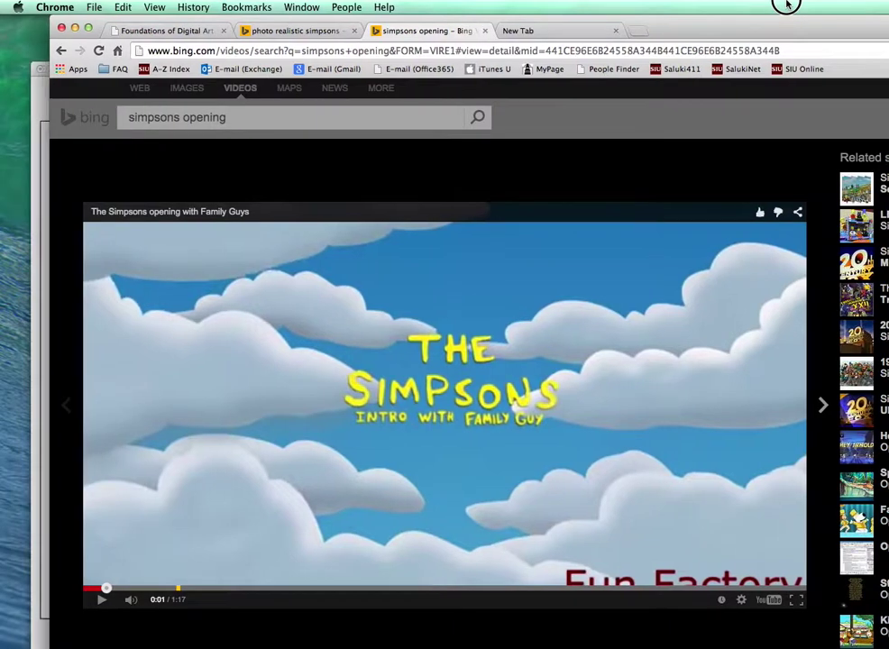
{"action": "left_click_drag", "start_coordinate": [786, 5], "coordinate": [811, 5]}
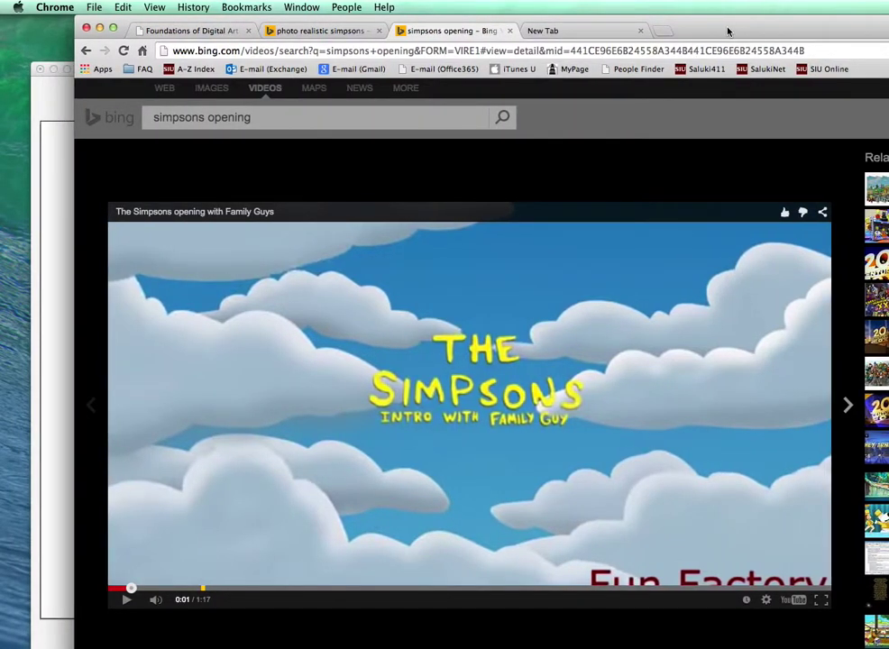
{"action": "left_click_drag", "start_coordinate": [811, 36], "coordinate": [888, 644]}
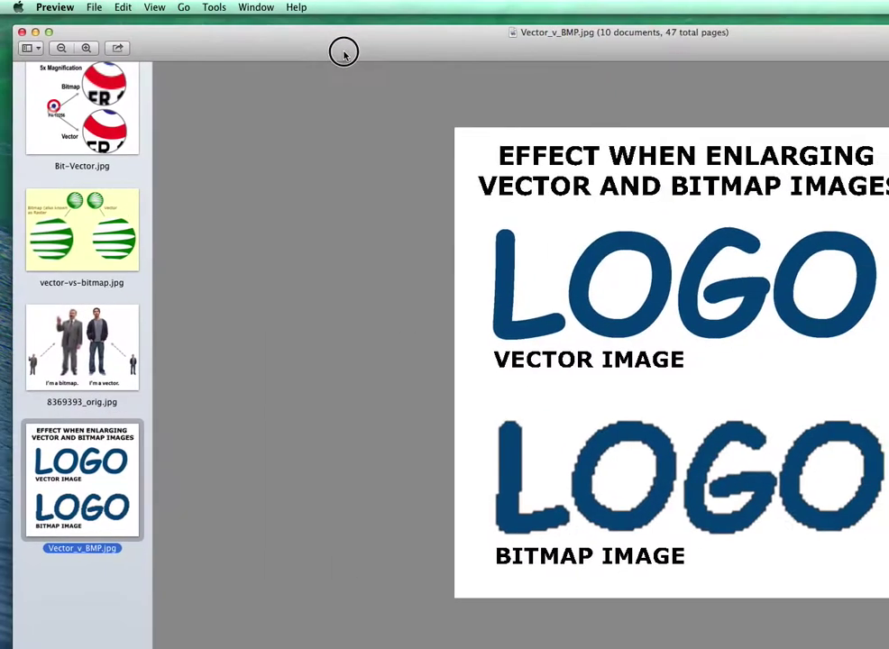
- Step back through 8369393_orig and vector-vs-bitmap to the South Park wallpaper, then close it
{"action": "left_click_drag", "start_coordinate": [341, 51], "coordinate": [371, 58]}
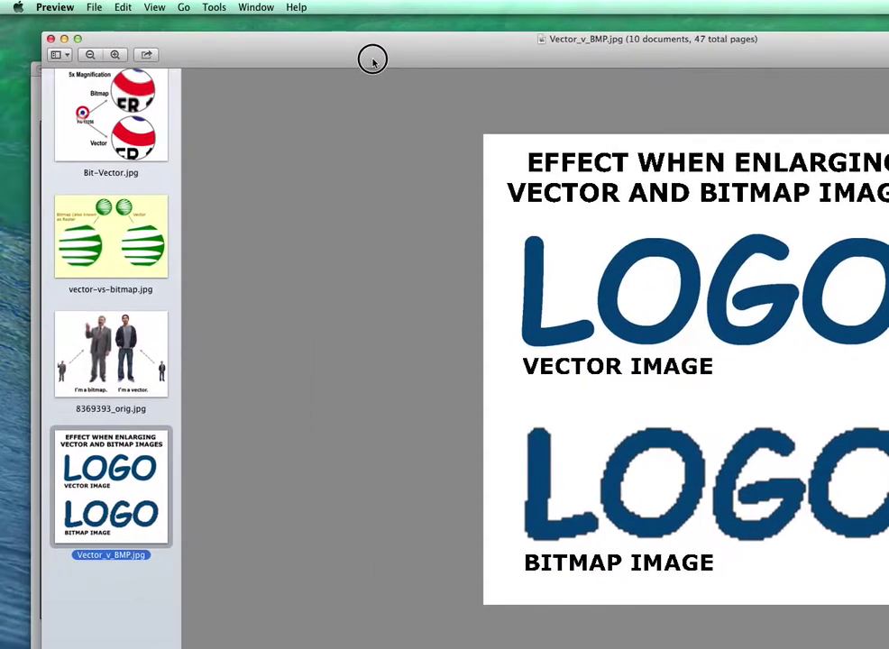
{"action": "left_click", "coordinate": [108, 356]}
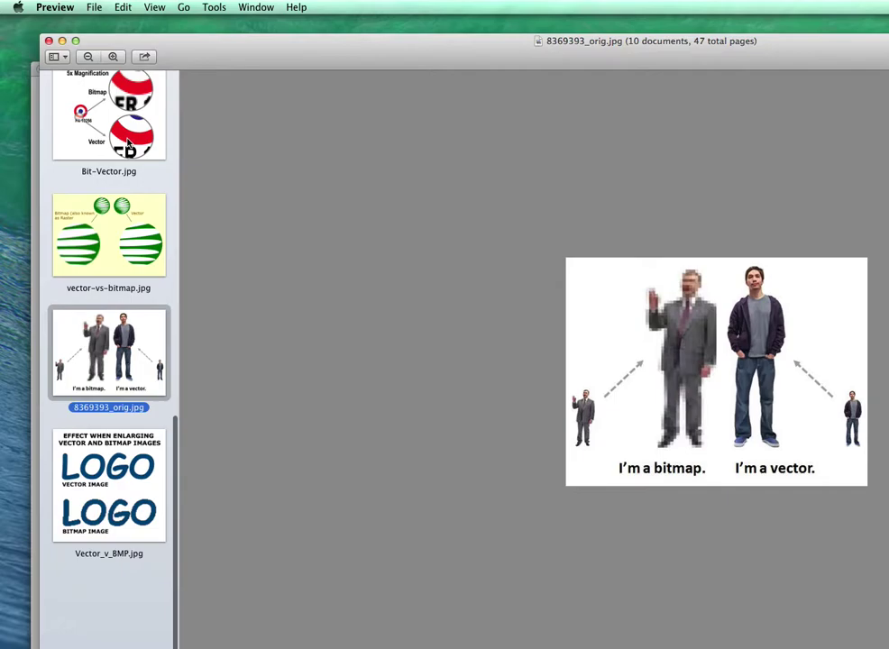
{"action": "left_click", "coordinate": [98, 260]}
{"action": "key", "text": "Up"}
{"action": "key", "text": "Up"}
{"action": "key", "text": "Up"}
{"action": "key", "text": "Up"}
{"action": "key", "text": "Up"}
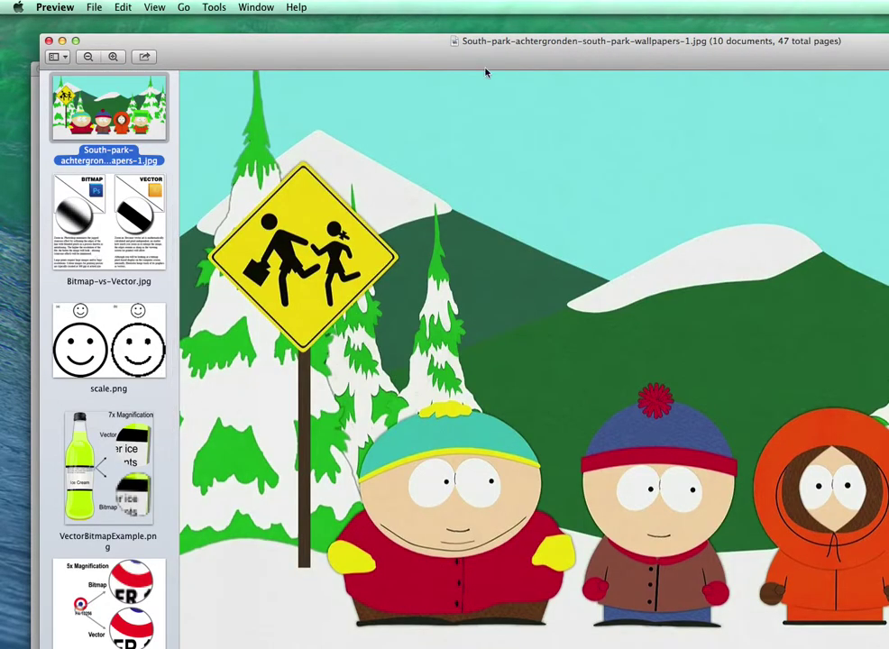
{"action": "left_click_drag", "start_coordinate": [798, 58], "coordinate": [541, 41]}
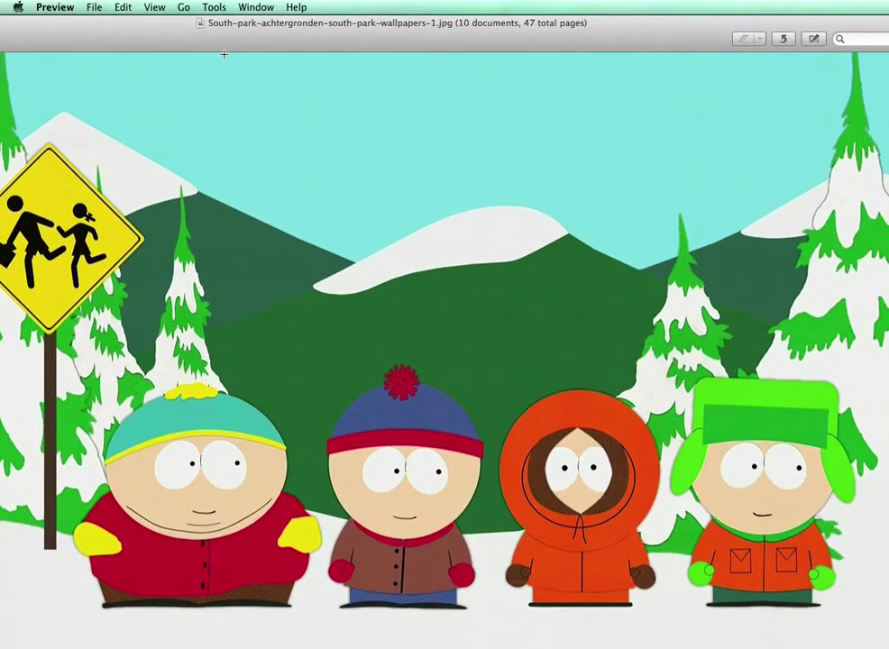
{"action": "key", "text": "super+w"}
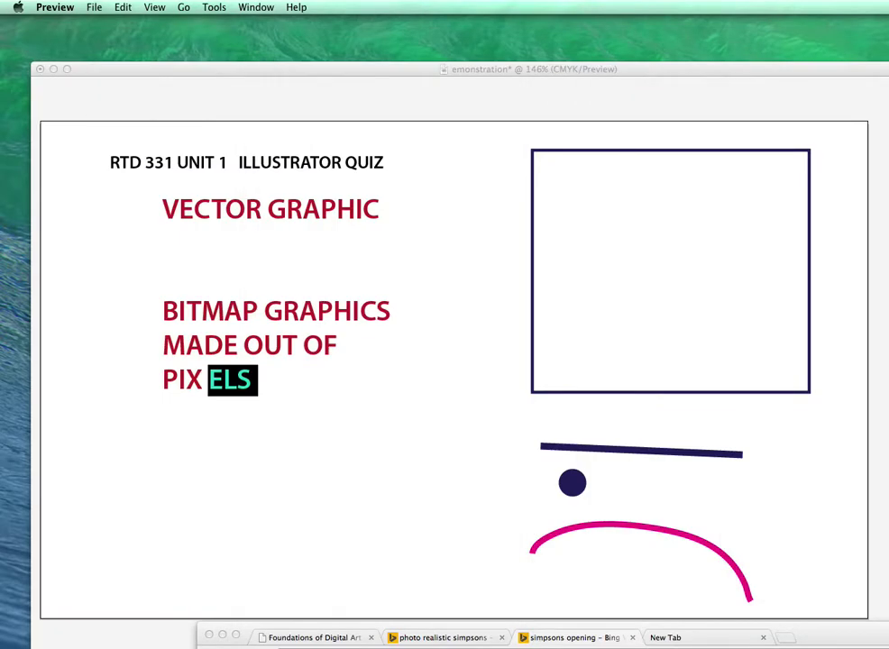
- Play and pause the Simpsons opening clip, close its tab, and return to 'photo realistic simpsons'
{"action": "left_click_drag", "start_coordinate": [793, 637], "coordinate": [626, 31]}
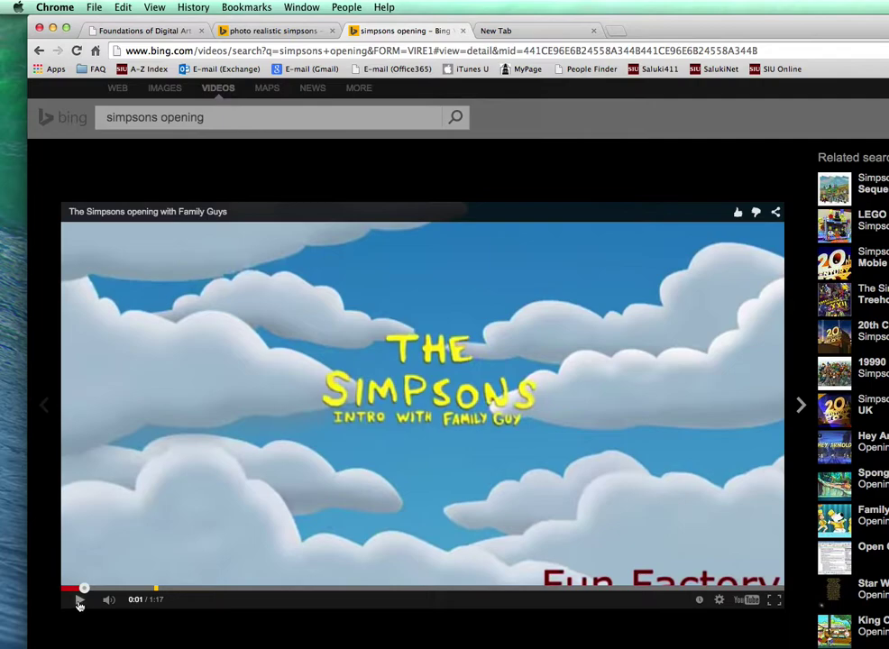
{"action": "left_click", "coordinate": [79, 601]}
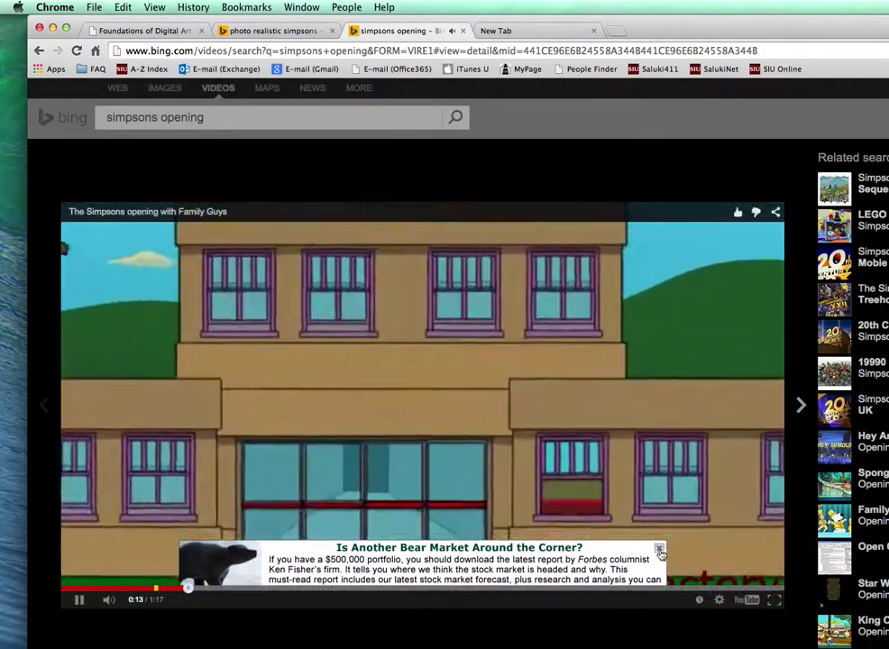
{"action": "left_click", "coordinate": [659, 550]}
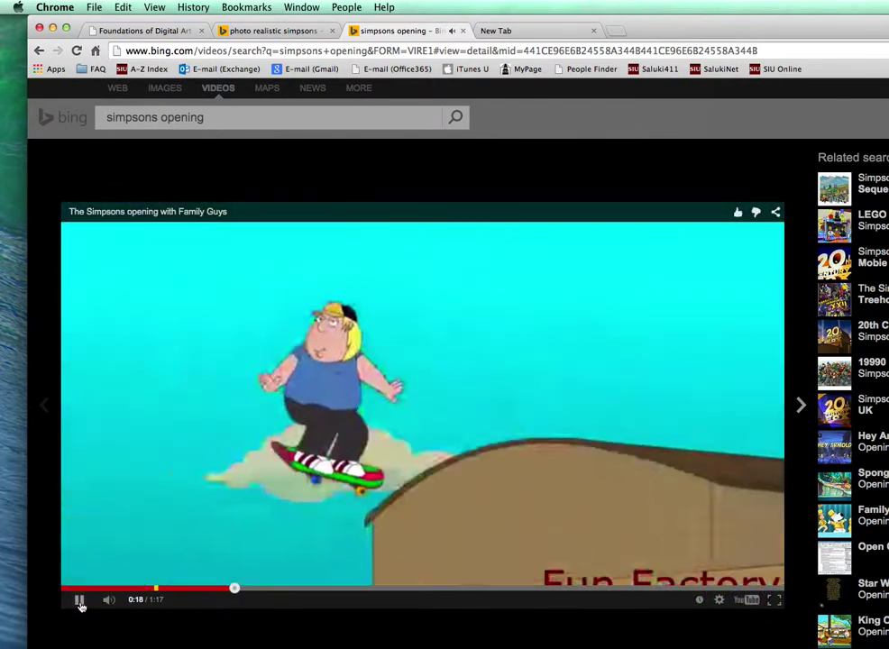
{"action": "left_click", "coordinate": [79, 601]}
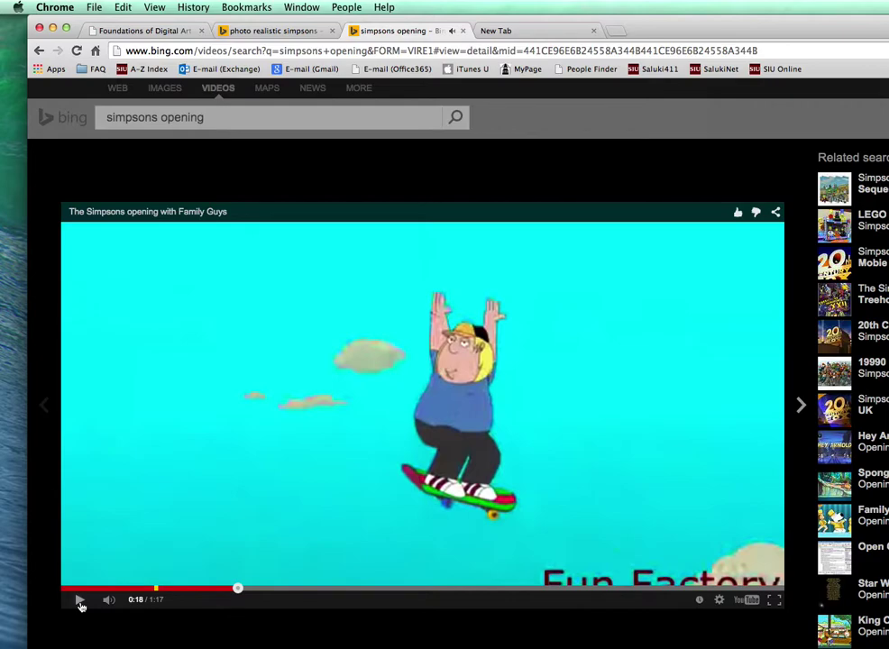
{"action": "left_click", "coordinate": [461, 31]}
{"action": "left_click", "coordinate": [303, 32]}
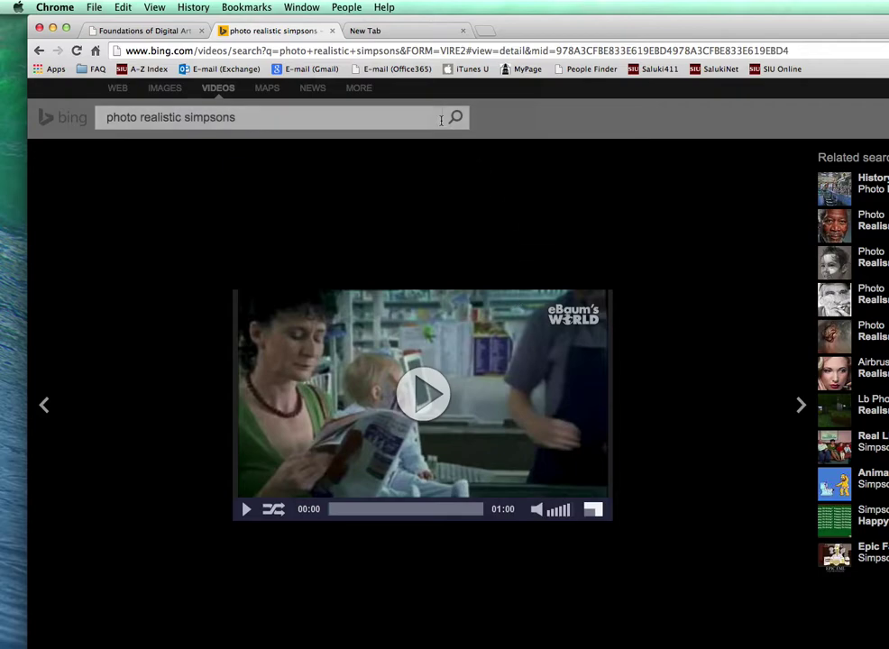
- Shift the Chrome window left, zoom out, and play the simpsons video until 00:17
{"action": "left_click_drag", "start_coordinate": [589, 23], "coordinate": [568, 19]}
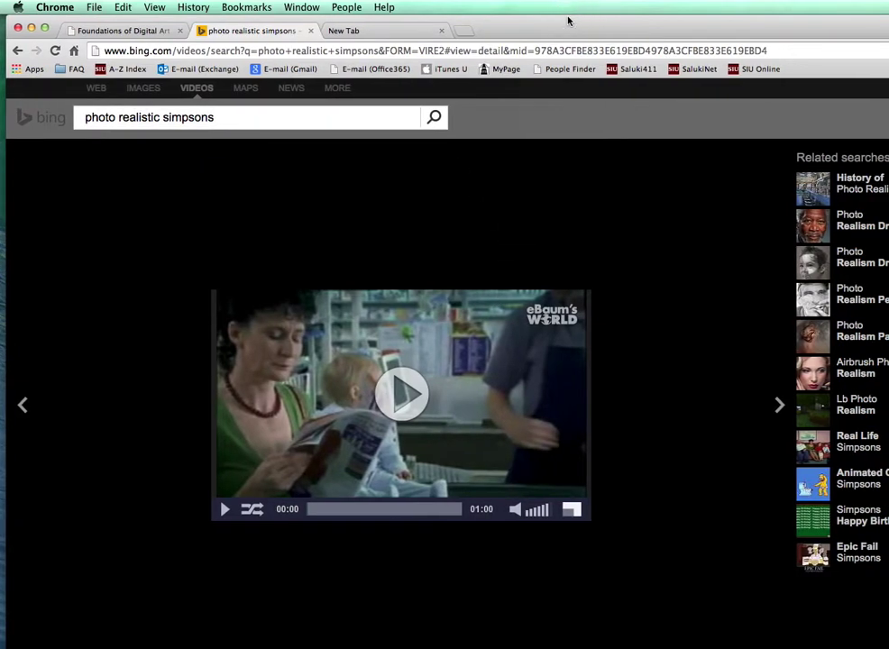
{"action": "key", "text": "super+minus"}
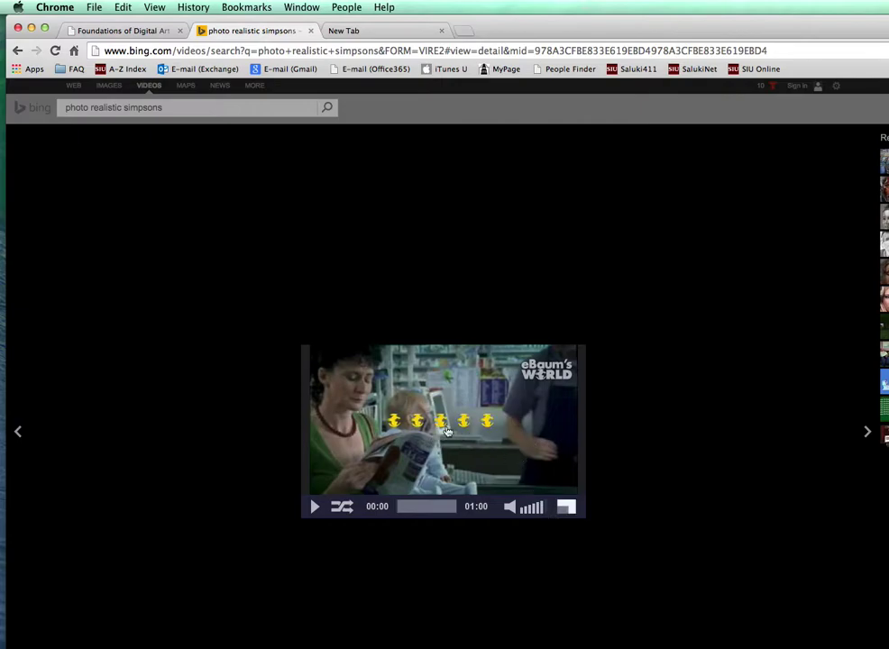
{"action": "left_click", "coordinate": [311, 507]}
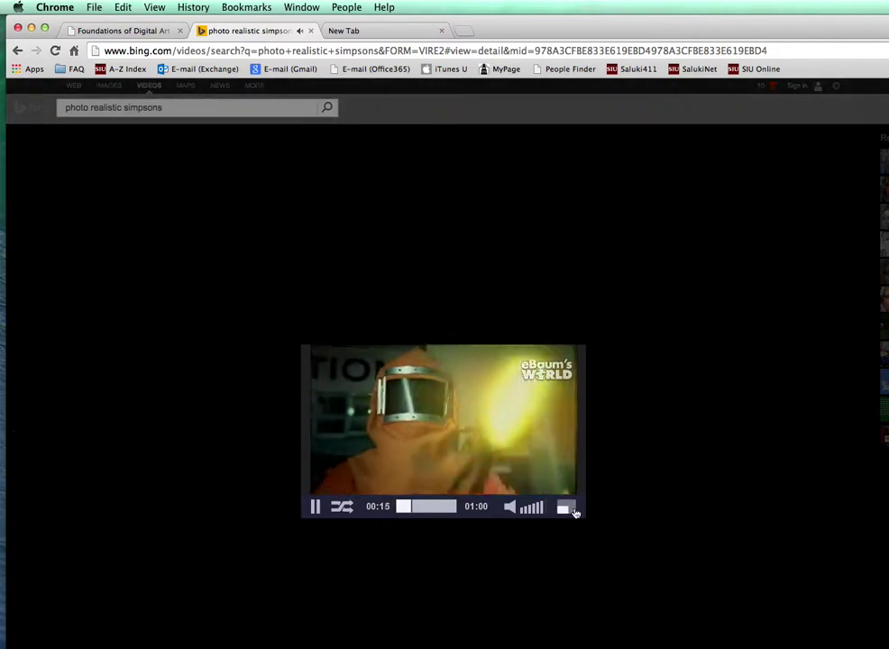
{"action": "left_click", "coordinate": [315, 507]}
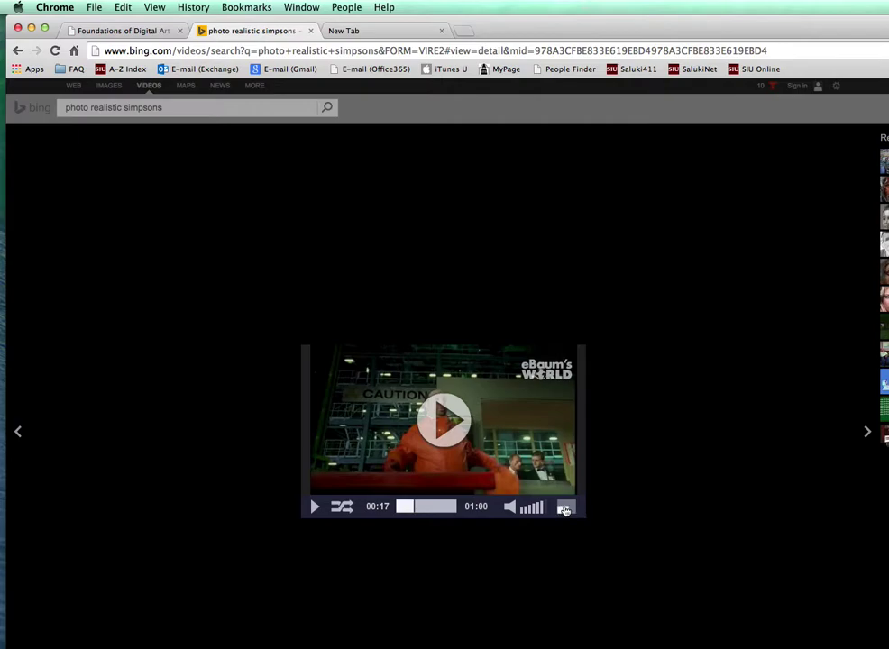
- Dim the page, resume the video, try full screen, and pause it at 00:33
{"action": "left_click", "coordinate": [569, 510]}
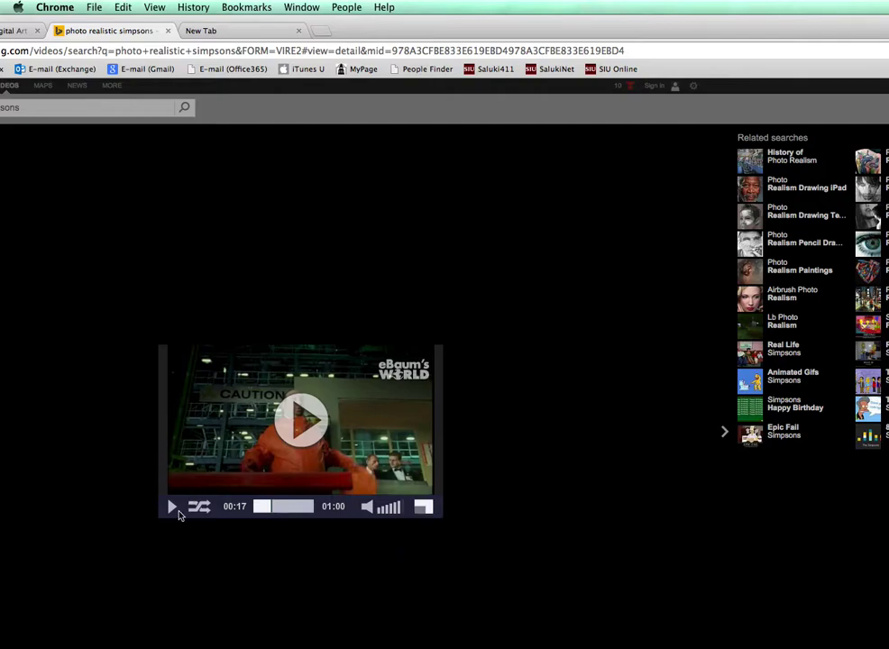
{"action": "left_click", "coordinate": [301, 420]}
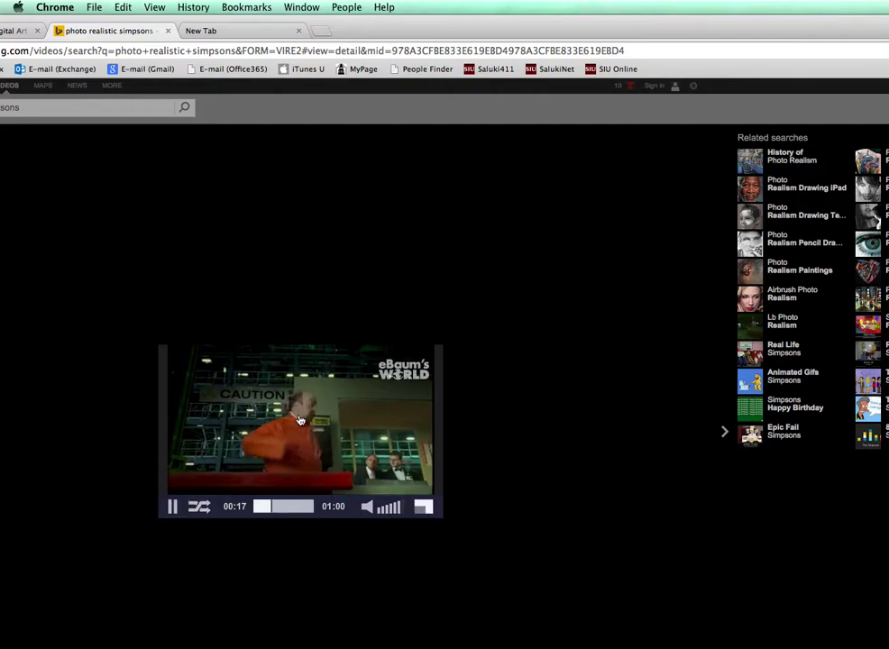
{"action": "left_click", "coordinate": [422, 506]}
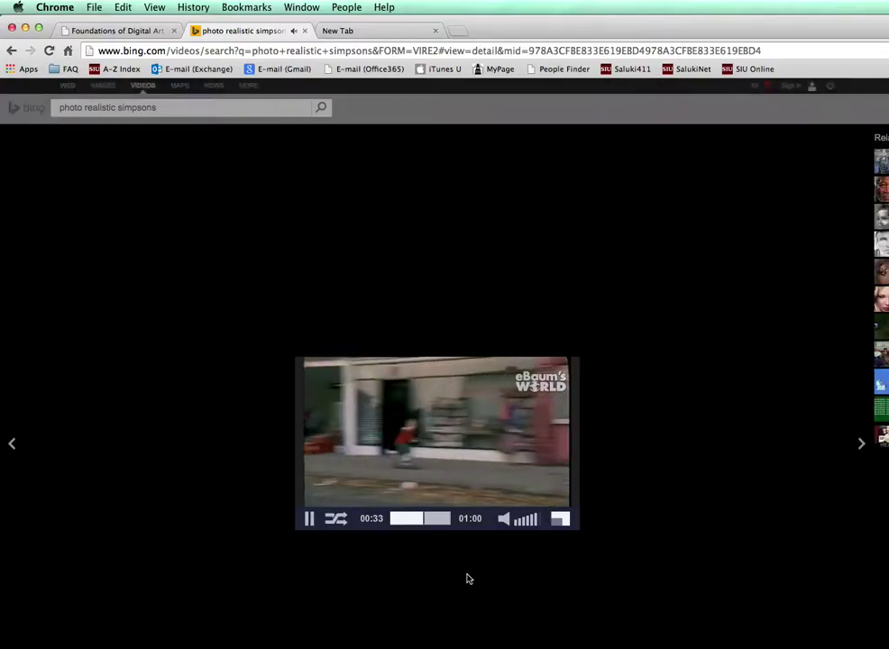
{"action": "left_click", "coordinate": [307, 514]}
- Close both Chrome tabs, minimise Chrome, and bring the Illustrator document to the front
{"action": "key", "text": "super+w"}
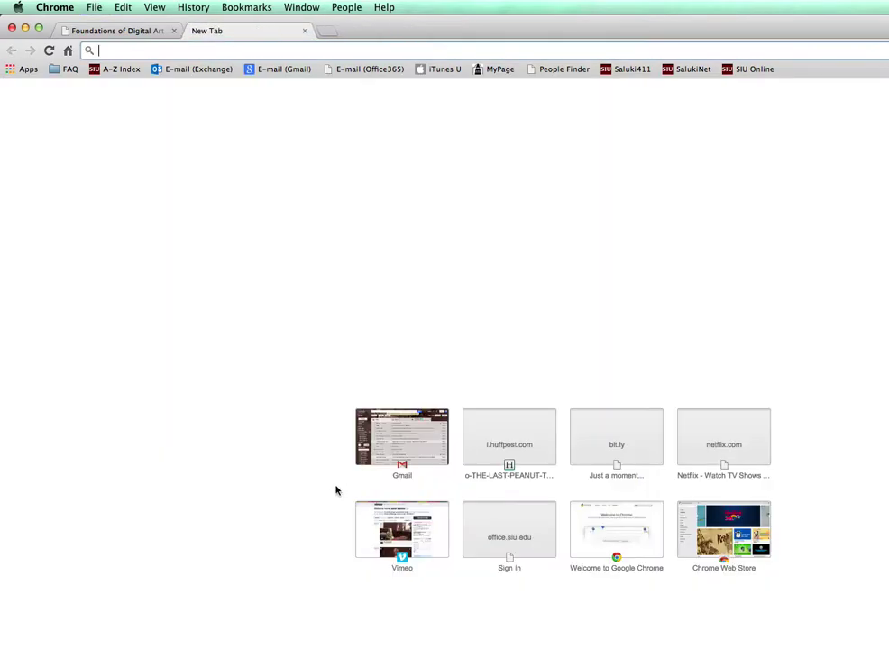
{"action": "key", "text": "super+w"}
{"action": "key", "text": "super+m"}
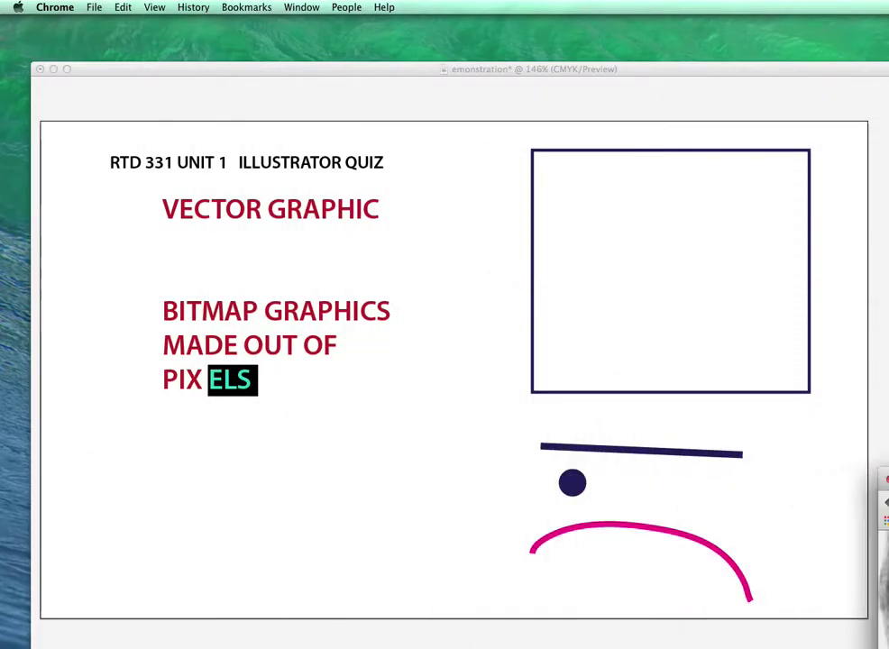
{"action": "left_click", "coordinate": [111, 393]}
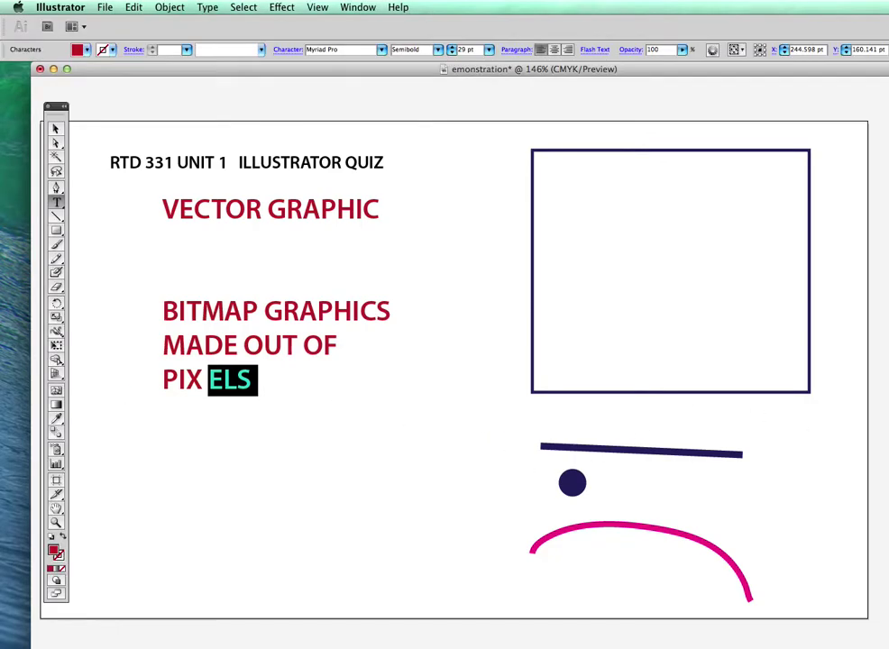
- Select all the red text from VECTOR GRAPHIC to PIX ELS and delete it
{"action": "left_click", "coordinate": [54, 130]}
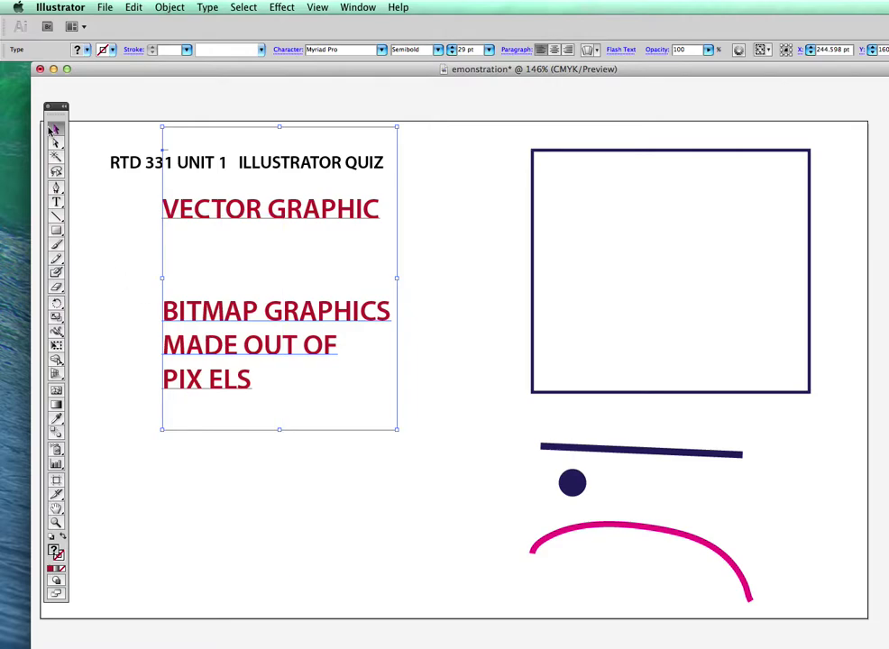
{"action": "left_click", "coordinate": [58, 202]}
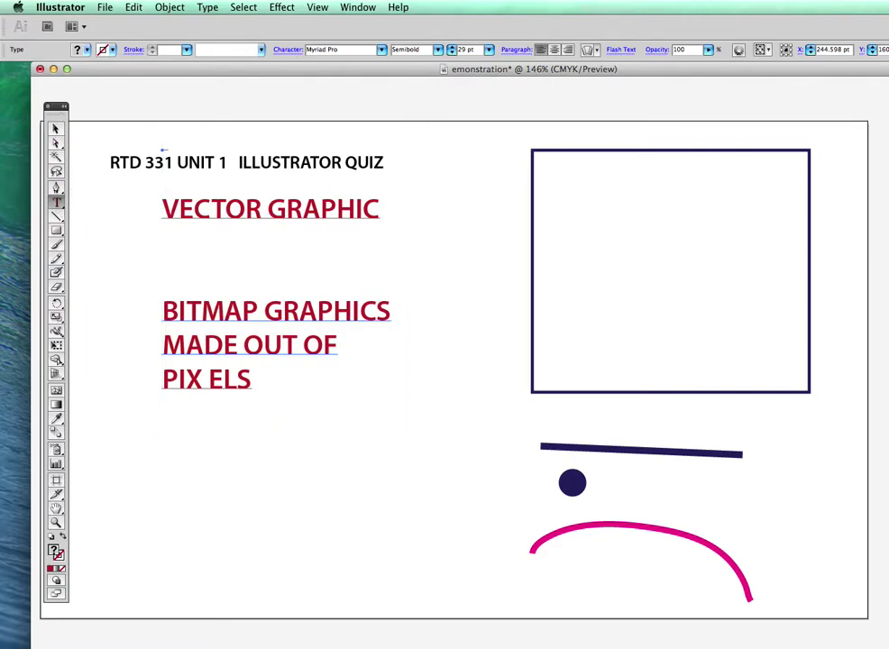
{"action": "left_click", "coordinate": [137, 220]}
{"action": "key", "text": "super+a"}
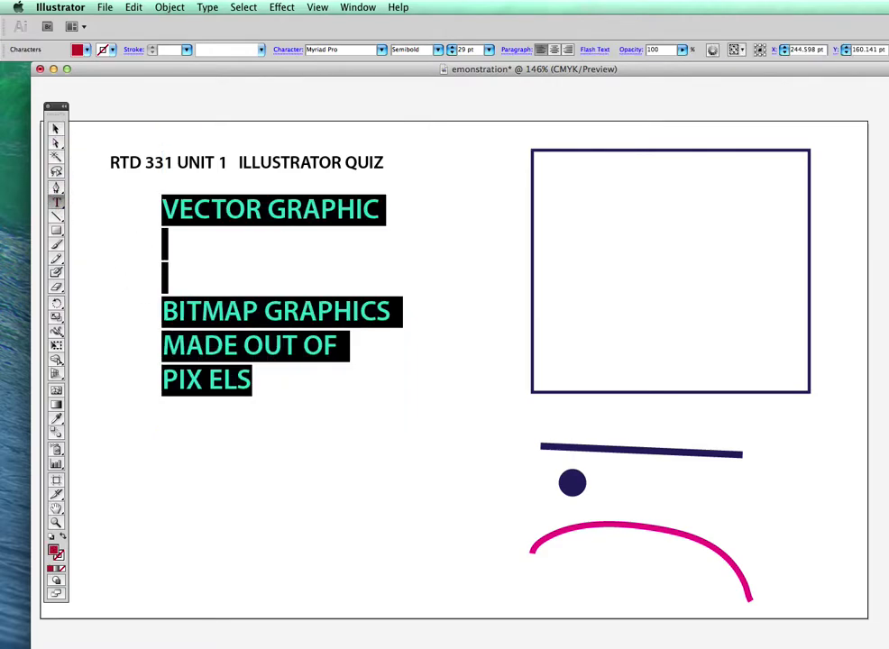
{"action": "key", "text": "BackSpace"}
- Drag the empty text frame below POINT, LINE, PLANE and move the dark dot toward the page centre
{"action": "left_click", "coordinate": [55, 127]}
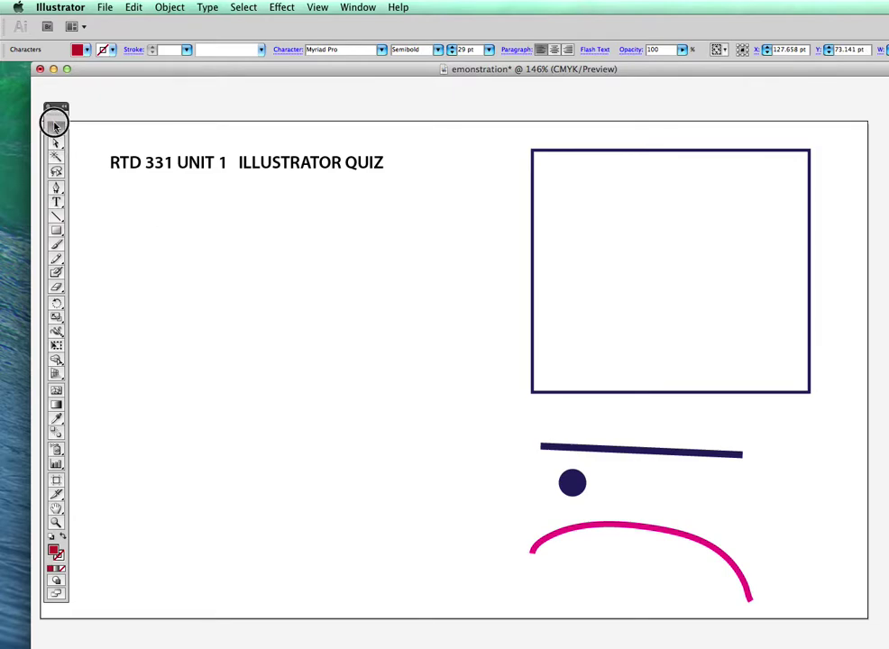
{"action": "left_click", "coordinate": [171, 188]}
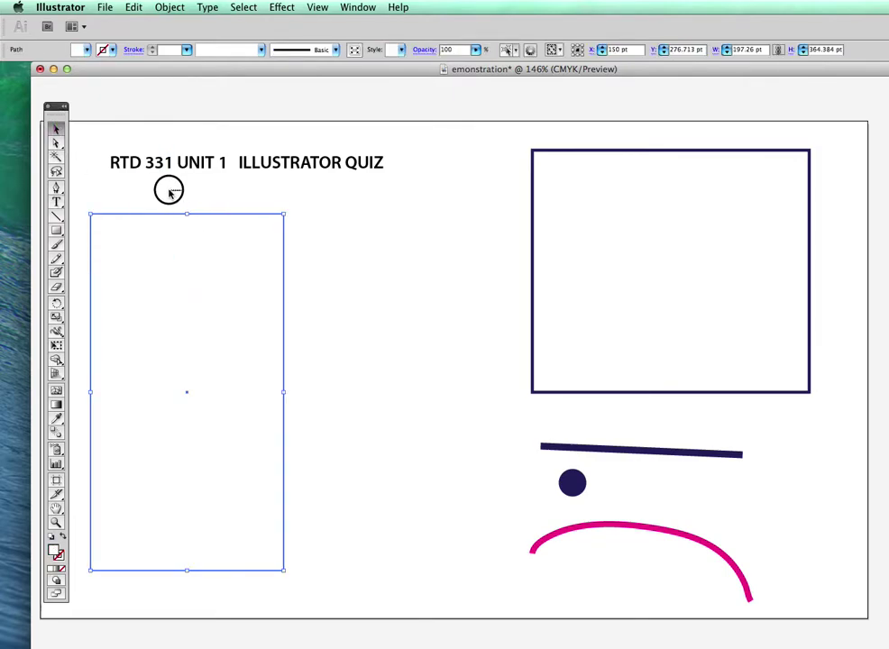
{"action": "left_click", "coordinate": [131, 194]}
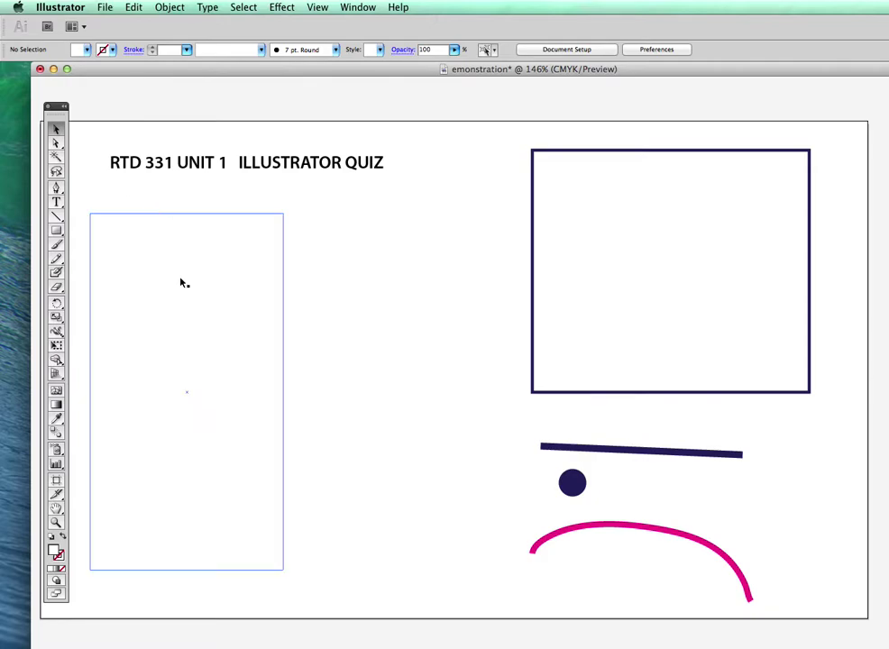
{"action": "left_click", "coordinate": [181, 217]}
{"action": "left_click_drag", "start_coordinate": [157, 217], "coordinate": [174, 243]}
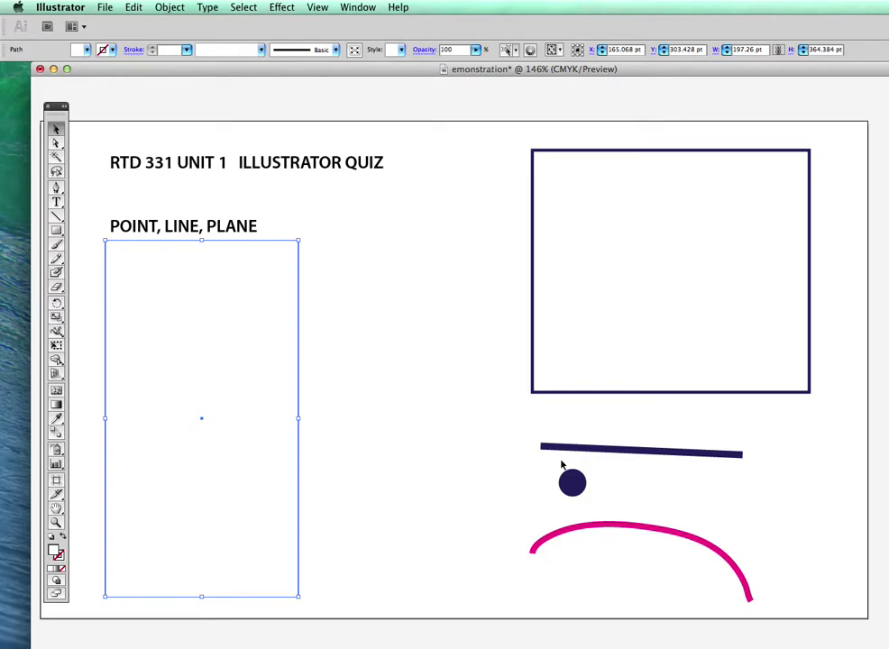
{"action": "left_click_drag", "start_coordinate": [571, 482], "coordinate": [407, 287]}
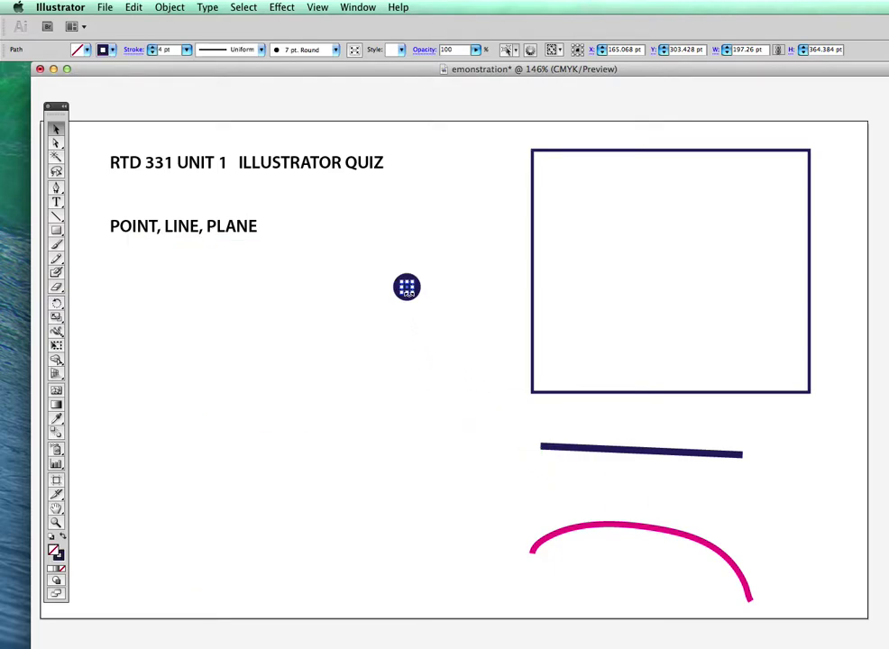
- Move the dark line up so it sits just below the dot
{"action": "scroll", "coordinate": [745, 470], "scroll_direction": "left", "scroll_amount": 1}
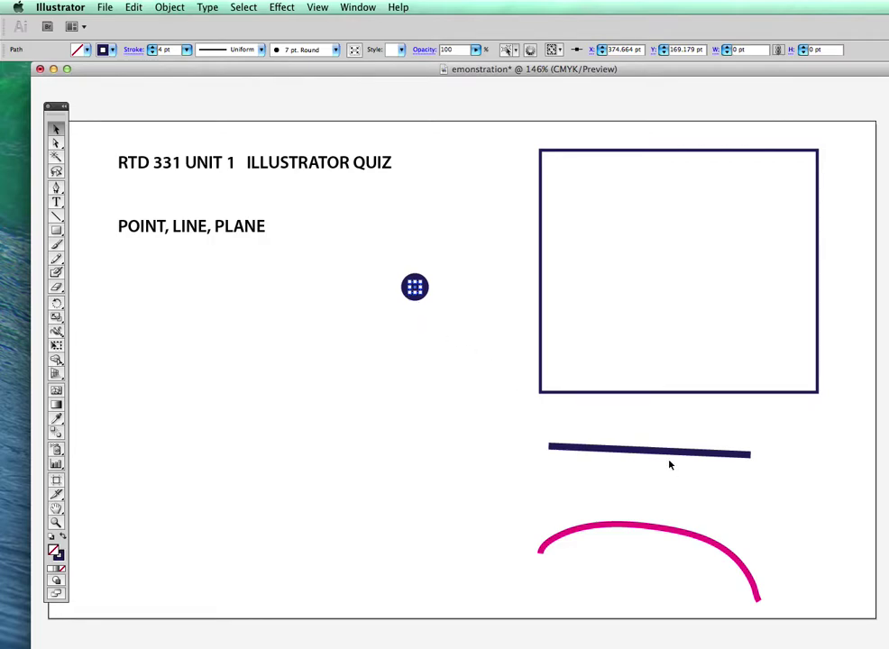
{"action": "left_click", "coordinate": [641, 449]}
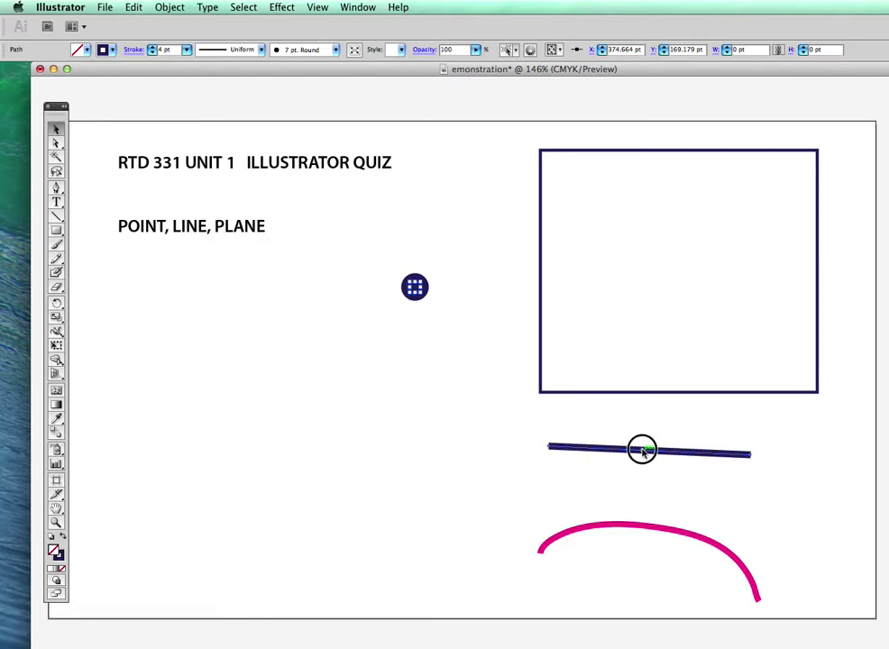
{"action": "left_click_drag", "start_coordinate": [641, 449], "coordinate": [410, 349]}
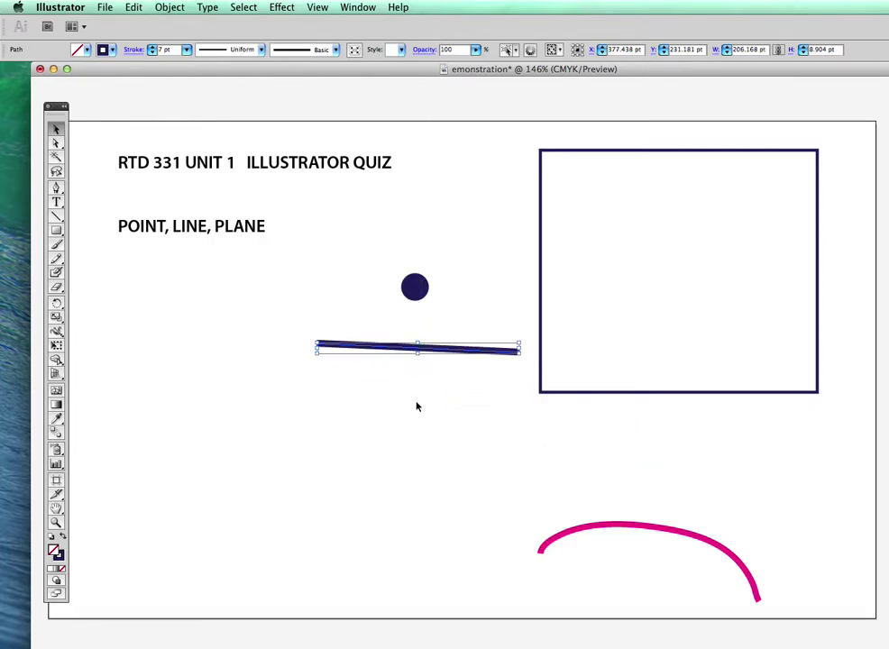
{"action": "left_click", "coordinate": [314, 330]}
- Inspect the line's left and right end anchors with the Direct Selection tool
{"action": "left_click", "coordinate": [56, 142]}
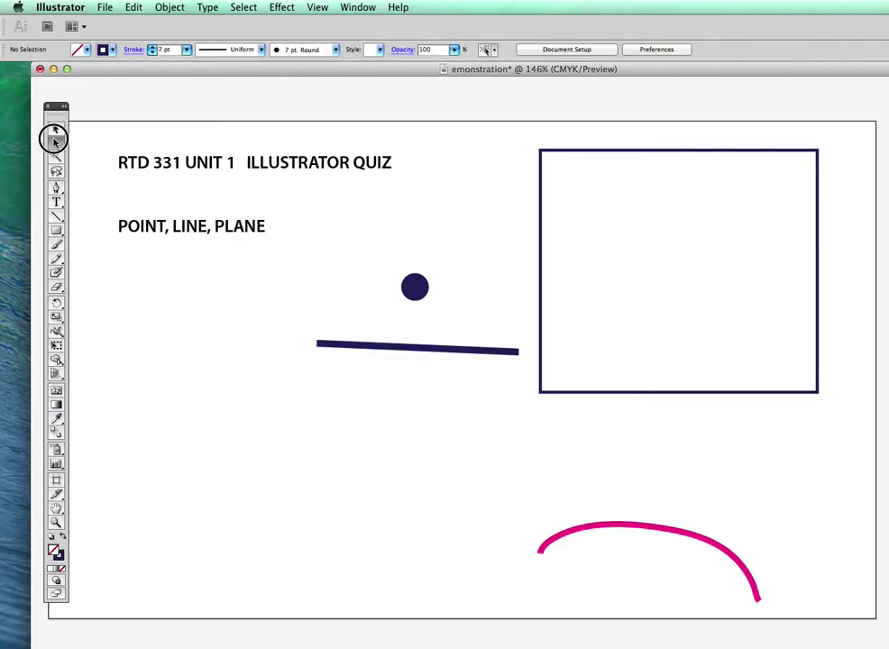
{"action": "left_click", "coordinate": [318, 346]}
{"action": "left_click", "coordinate": [416, 386]}
{"action": "left_click", "coordinate": [519, 353]}
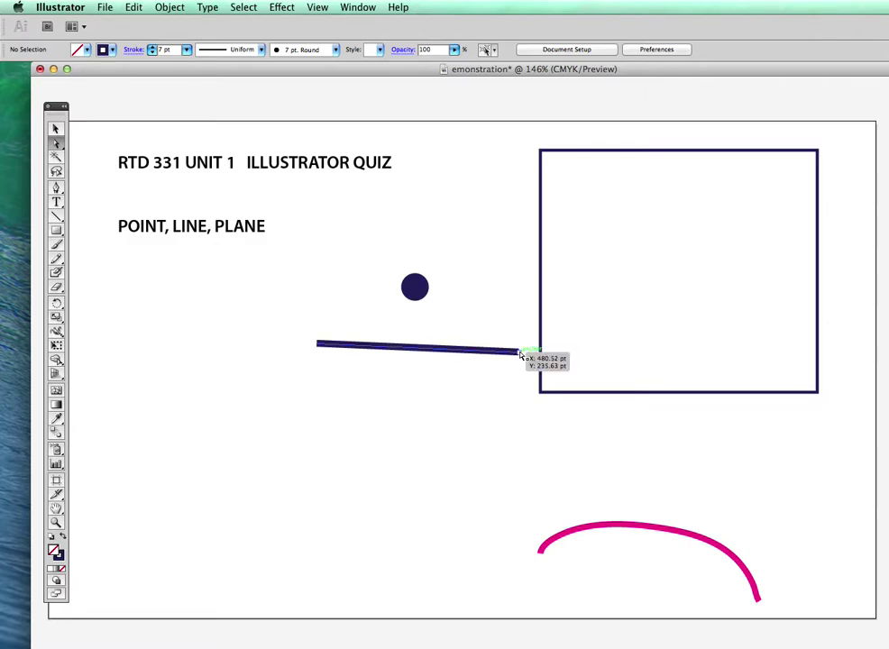
{"action": "left_click", "coordinate": [472, 396]}
{"action": "left_click_drag", "start_coordinate": [112, 240], "coordinate": [305, 595]}
{"action": "left_click", "coordinate": [317, 346]}
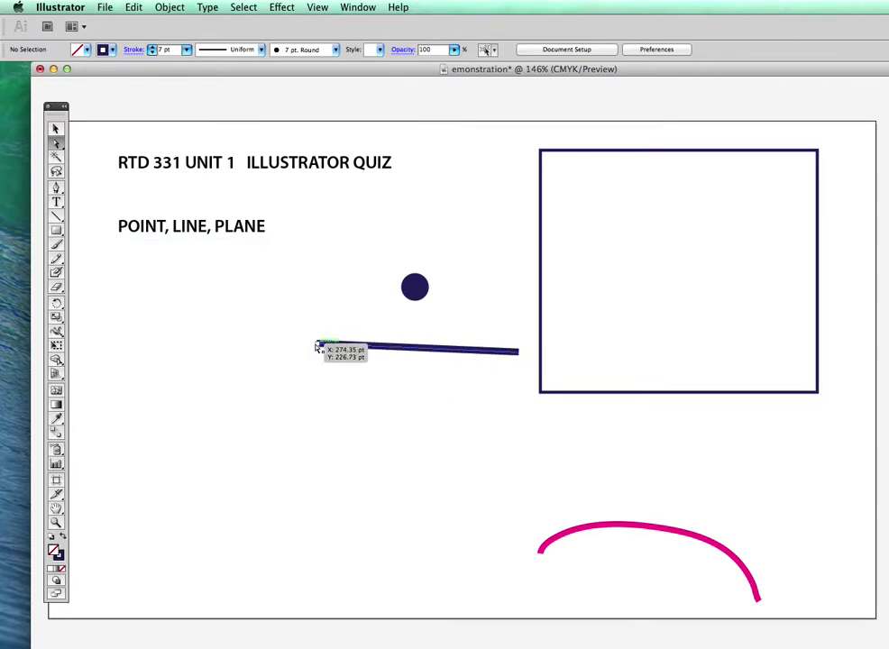
{"action": "left_click", "coordinate": [520, 353]}
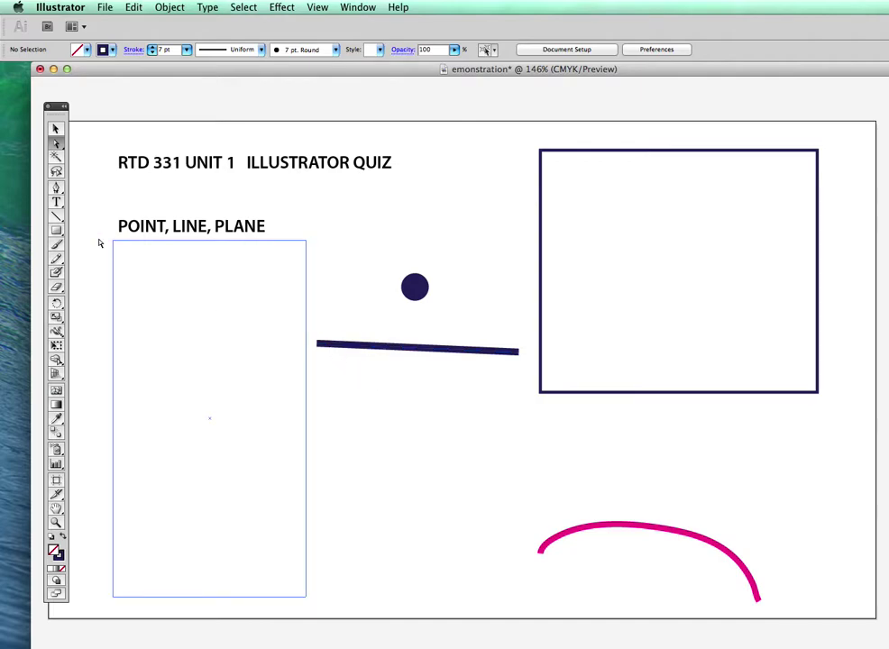
{"action": "left_click", "coordinate": [57, 217]}
- Draw a line toward the box corner, then a second line running down-left below it
{"action": "left_click_drag", "start_coordinate": [317, 404], "coordinate": [393, 433]}
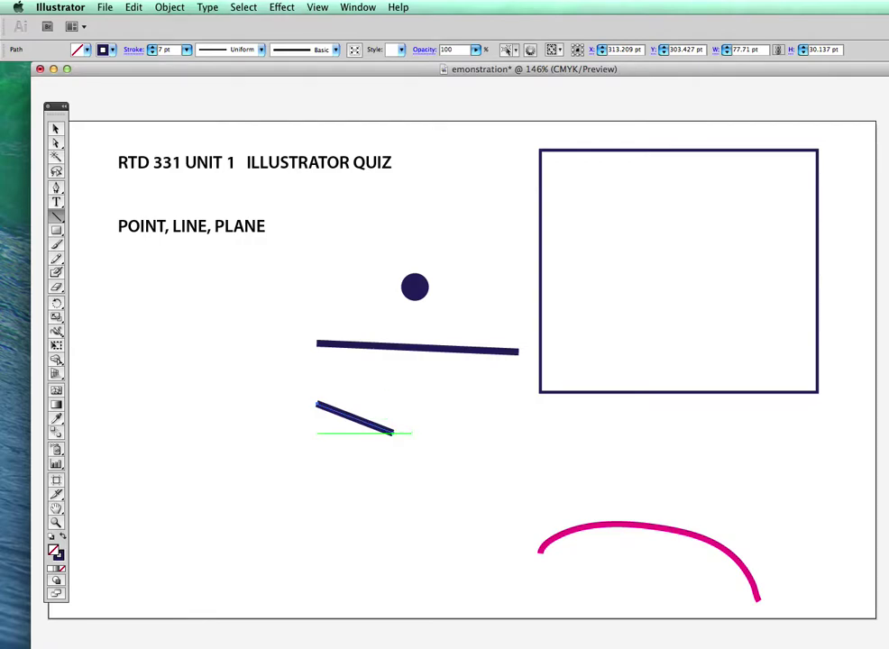
{"action": "left_click_drag", "start_coordinate": [421, 433], "coordinate": [353, 491]}
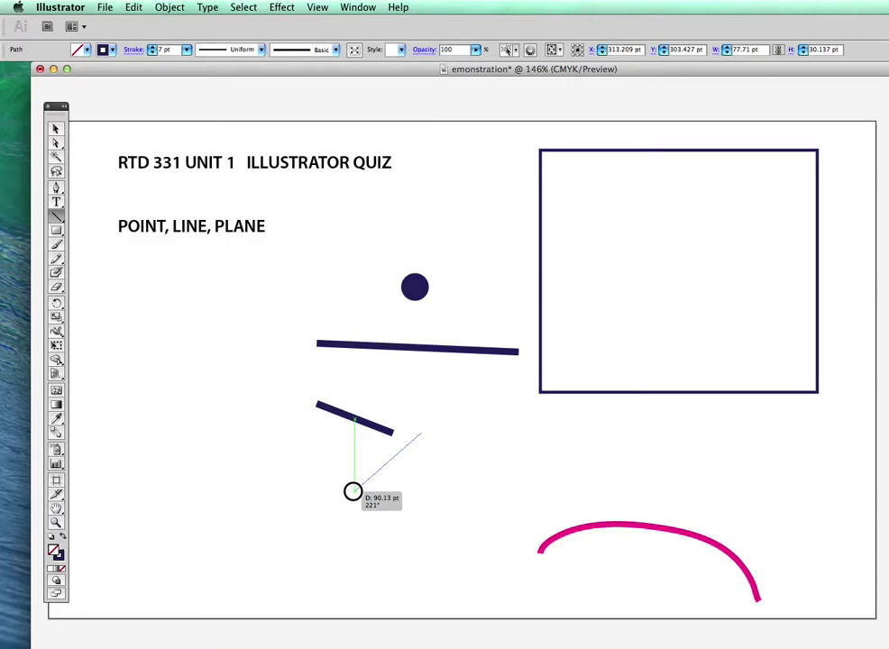
{"action": "left_click_drag", "start_coordinate": [352, 491], "coordinate": [352, 491]}
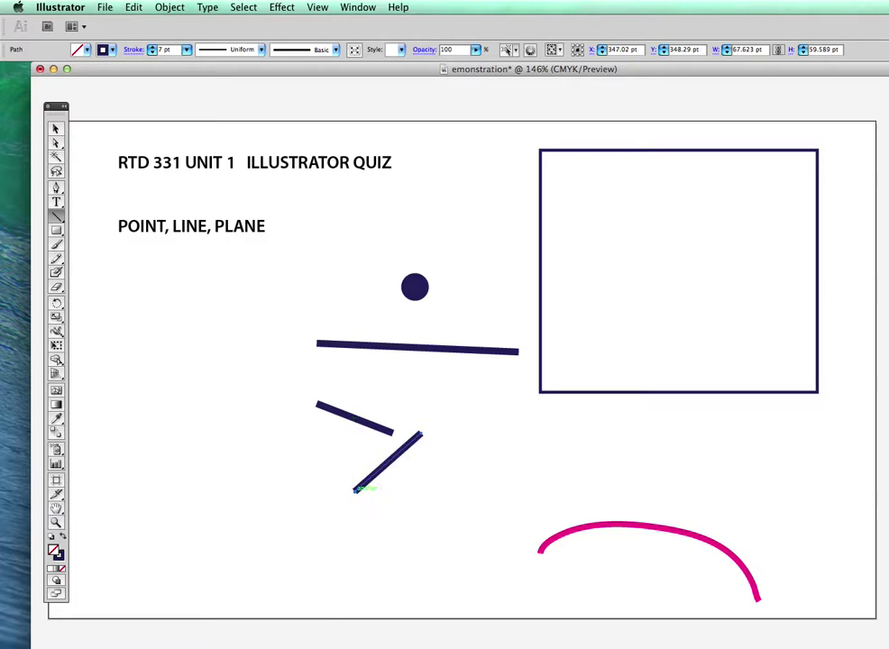
- Set the new line's stroke to None
{"action": "left_click", "coordinate": [114, 52]}
{"action": "left_click", "coordinate": [6, 62]}
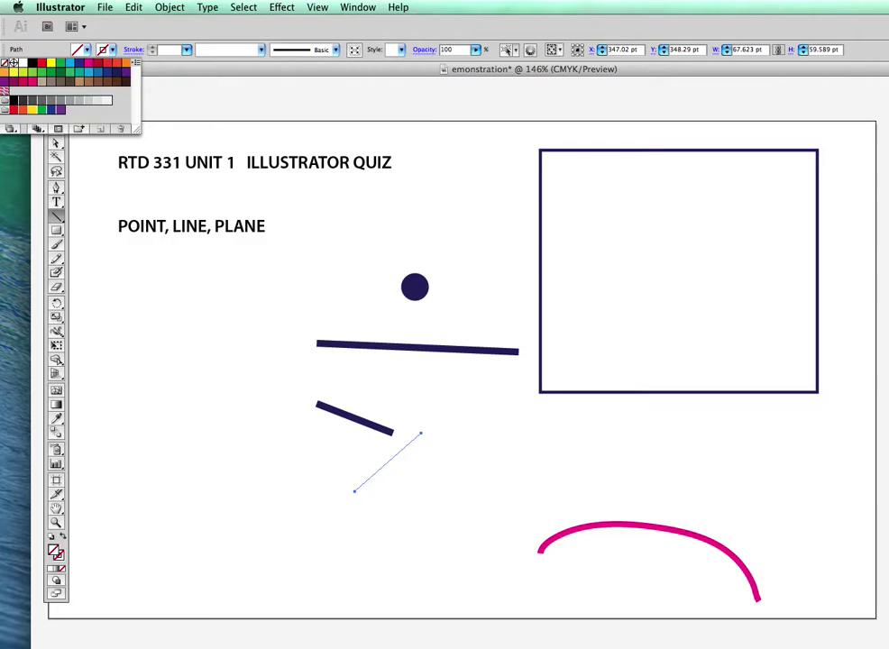
{"action": "left_click", "coordinate": [56, 128]}
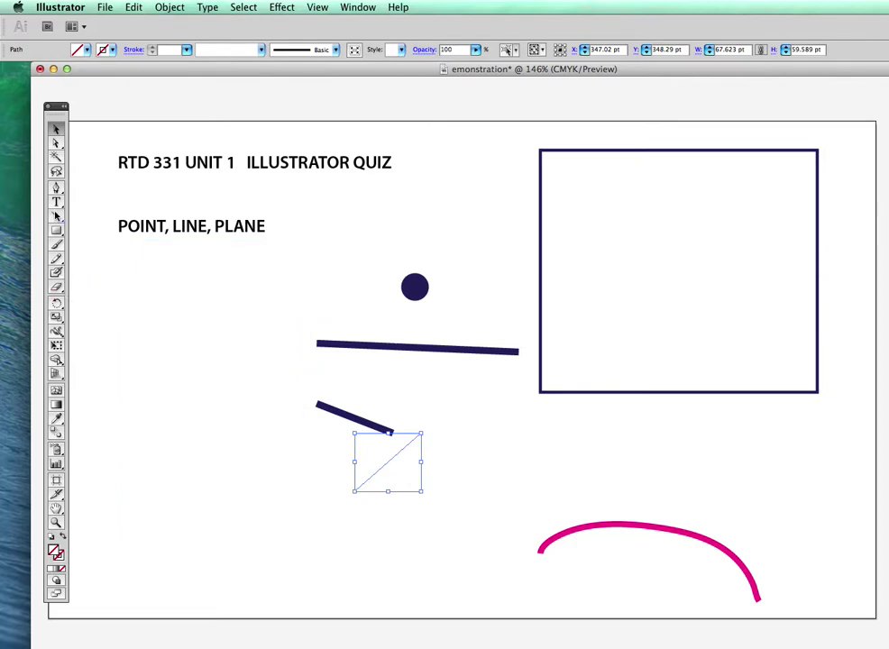
- Draw a hexagon beside the quiz title with the Polygon tool, fill it dark blue, and shift it down-right
{"action": "left_click_drag", "start_coordinate": [58, 231], "coordinate": [90, 274]}
{"action": "left_click_drag", "start_coordinate": [400, 196], "coordinate": [429, 219]}
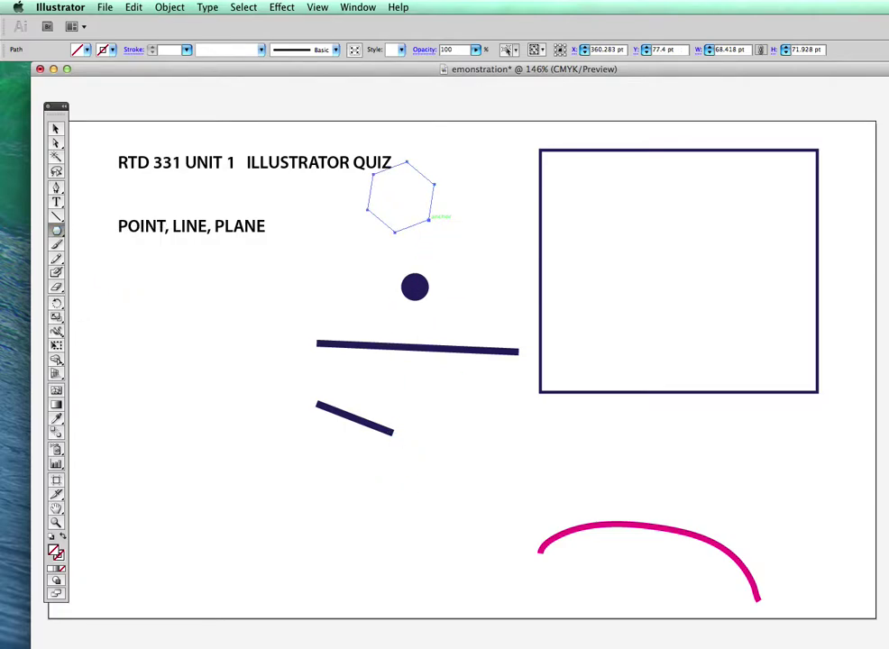
{"action": "left_click", "coordinate": [86, 49]}
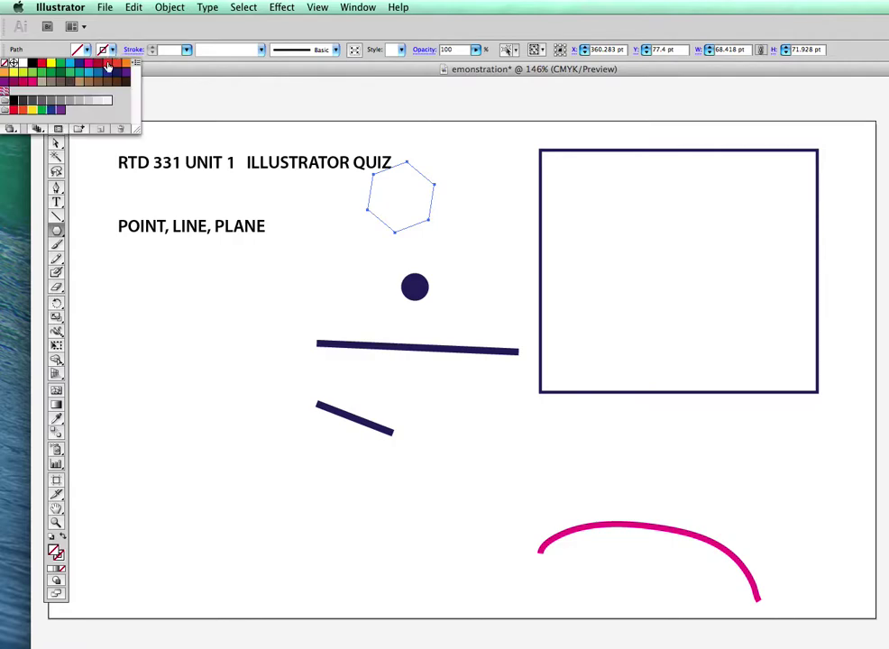
{"action": "left_click", "coordinate": [76, 47]}
{"action": "left_click", "coordinate": [82, 52]}
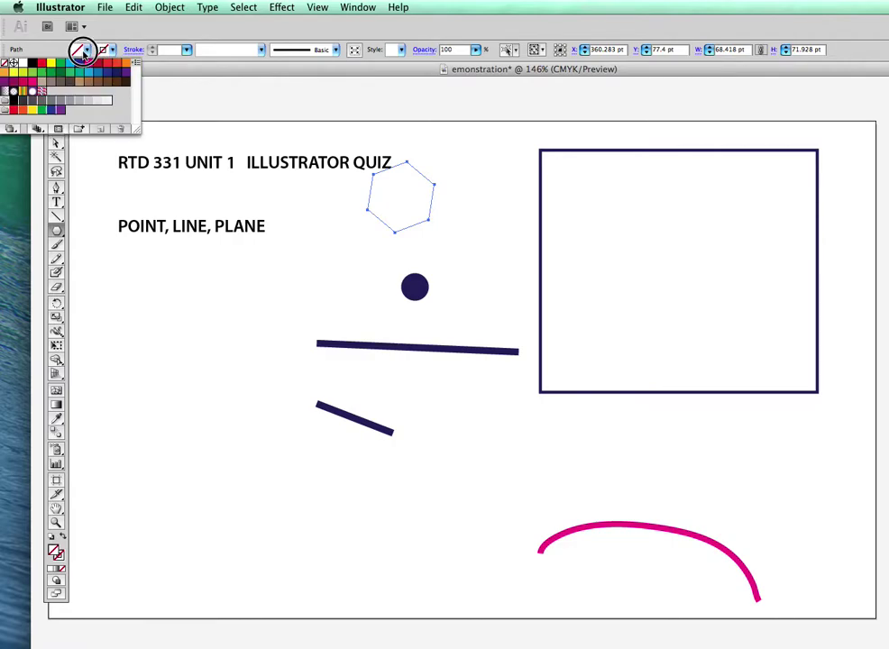
{"action": "left_click", "coordinate": [78, 62]}
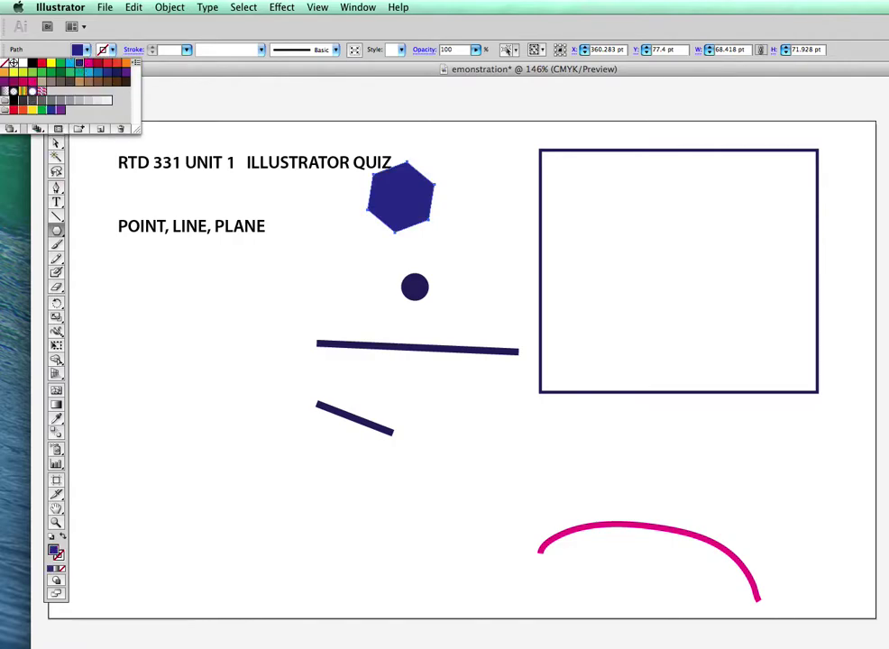
{"action": "left_click", "coordinate": [55, 129]}
{"action": "left_click_drag", "start_coordinate": [408, 201], "coordinate": [439, 217]}
- Move the dark circle into the box's upper left and copy it to the right as a second eye
{"action": "left_click", "coordinate": [539, 252]}
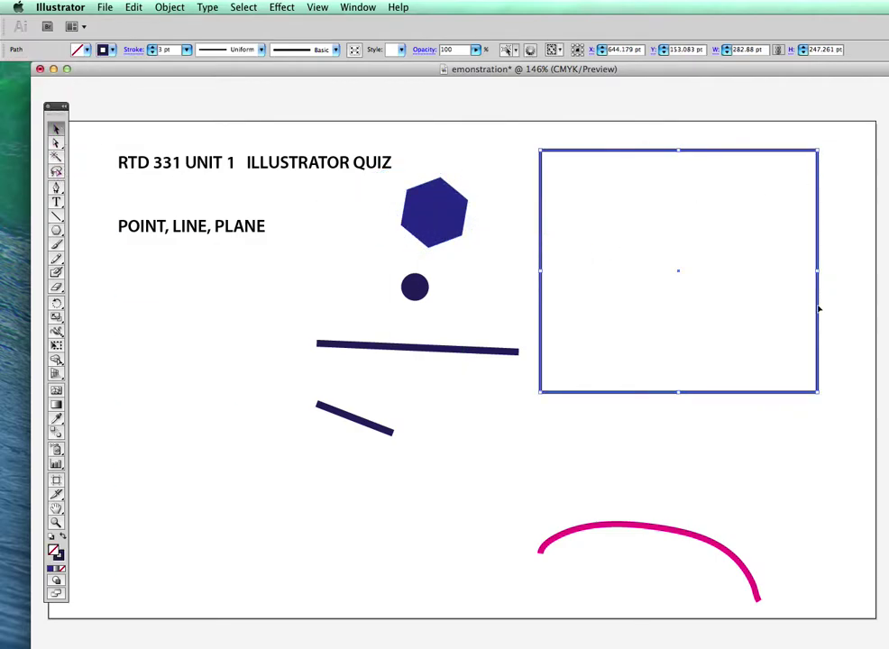
{"action": "left_click_drag", "start_coordinate": [415, 285], "coordinate": [580, 219]}
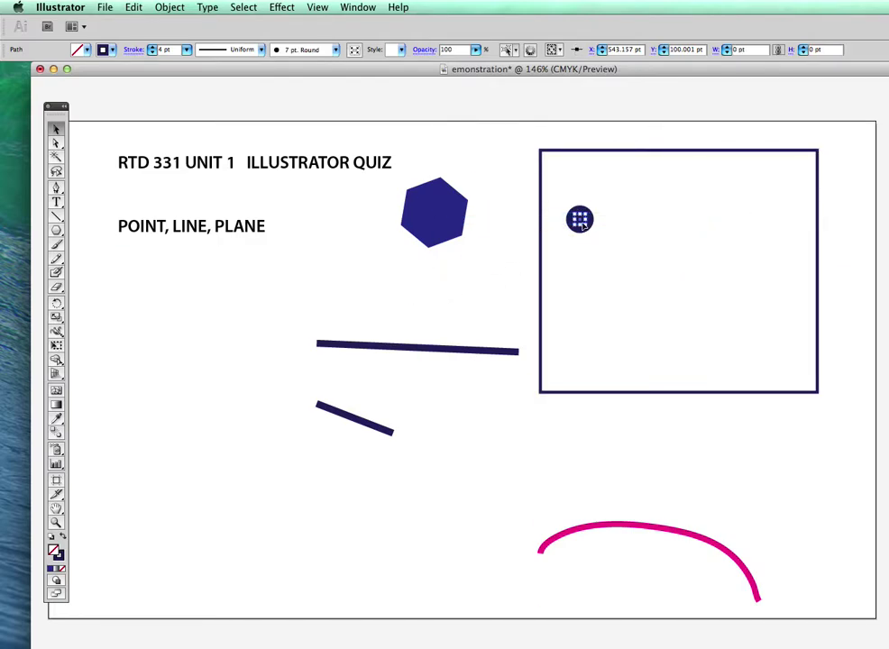
{"action": "left_click_drag", "start_coordinate": [580, 222], "coordinate": [579, 223]}
{"action": "left_click", "coordinate": [581, 300]}
{"action": "left_click_drag", "start_coordinate": [579, 219], "coordinate": [717, 220]}
- Place the short line between the eyes as a near-vertical nose and flip the magenta curve into a smile
{"action": "left_click_drag", "start_coordinate": [650, 526], "coordinate": [670, 288]}
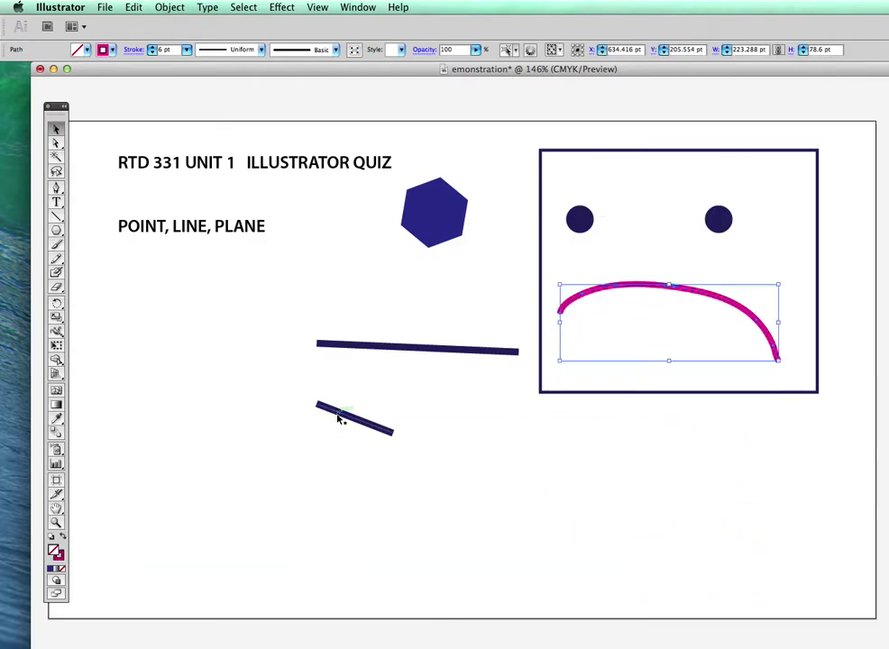
{"action": "left_click_drag", "start_coordinate": [340, 418], "coordinate": [629, 216]}
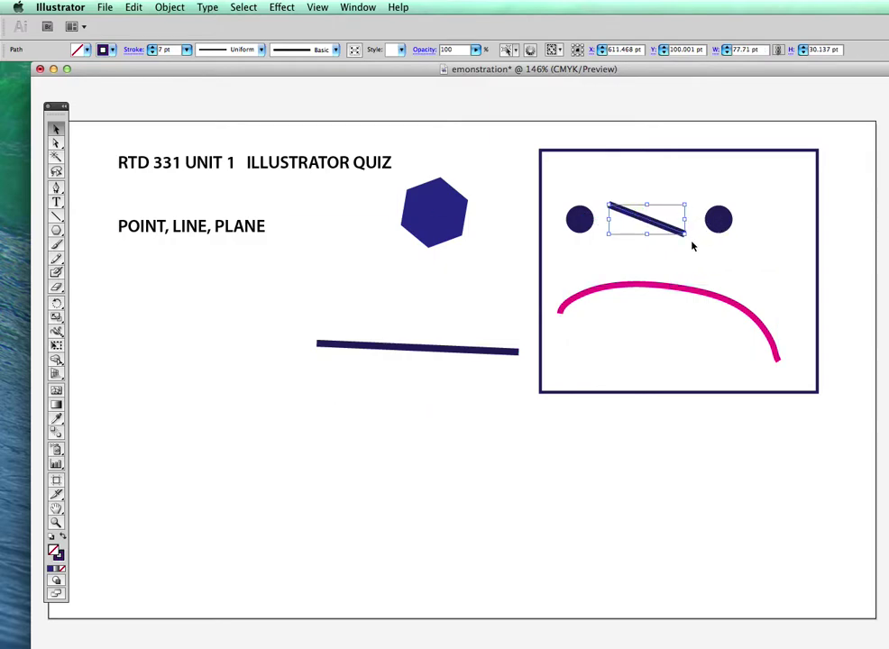
{"action": "left_click_drag", "start_coordinate": [689, 234], "coordinate": [634, 268]}
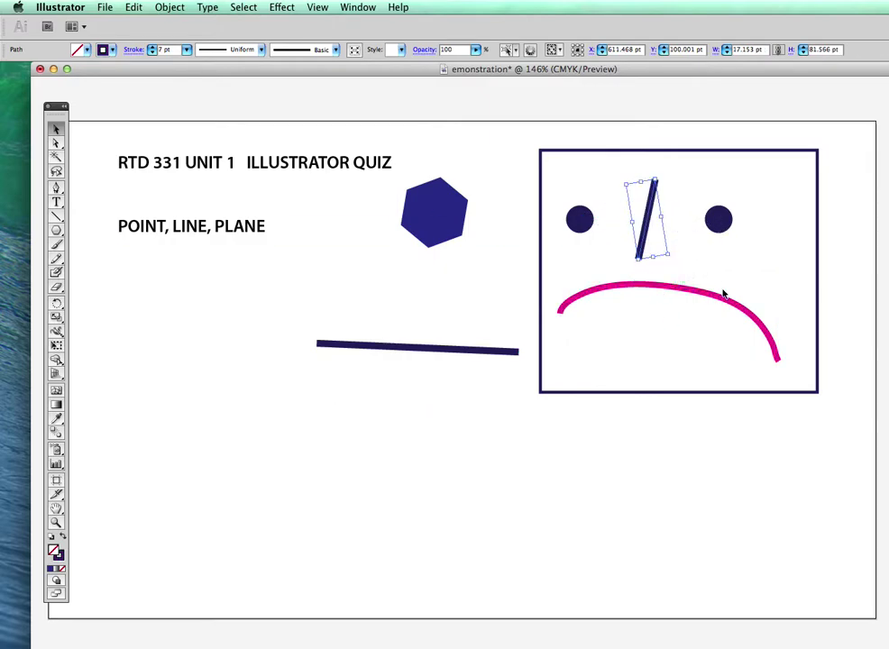
{"action": "left_click", "coordinate": [712, 294]}
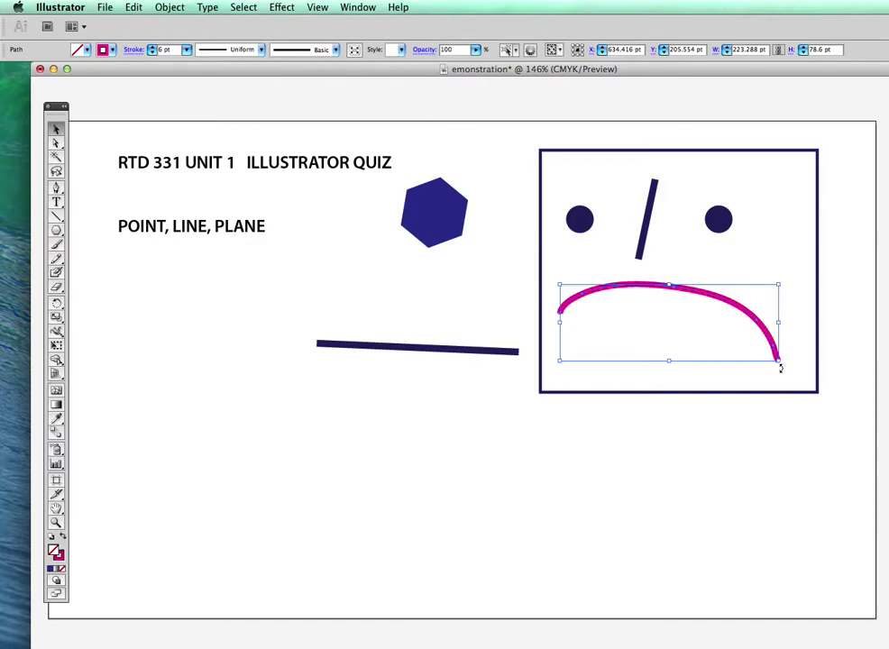
{"action": "left_click_drag", "start_coordinate": [780, 365], "coordinate": [545, 280]}
{"action": "left_click_drag", "start_coordinate": [650, 212], "coordinate": [654, 220]}
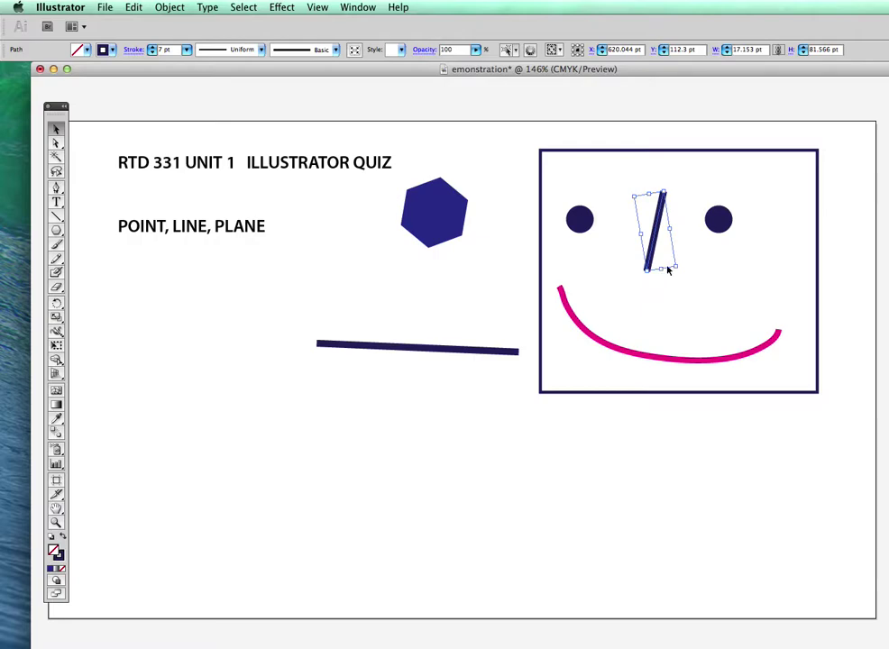
{"action": "left_click_drag", "start_coordinate": [663, 236], "coordinate": [659, 263]}
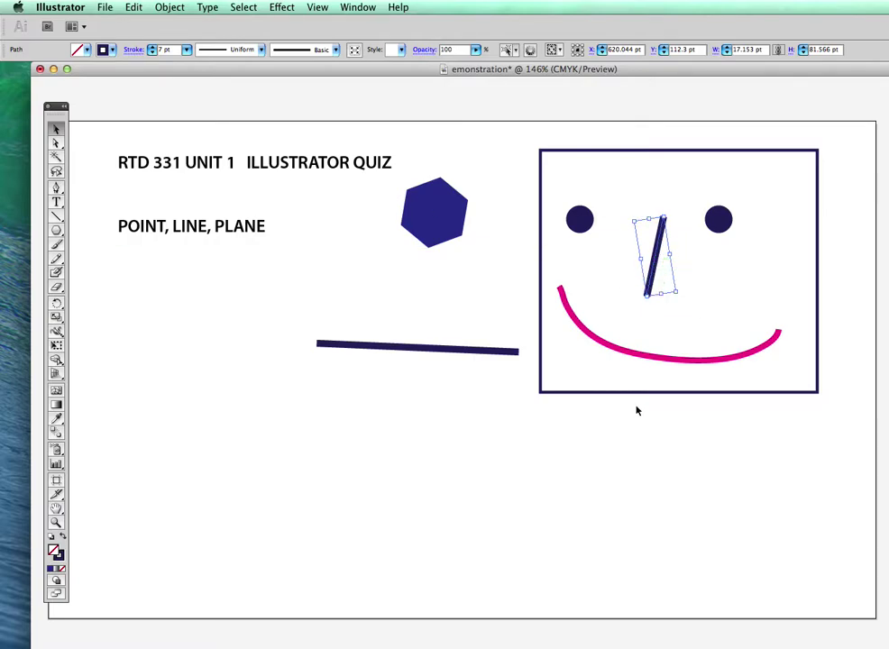
{"action": "left_click", "coordinate": [594, 473]}
- Delete the long horizontal line and the blue hexagon
{"action": "left_click", "coordinate": [429, 349]}
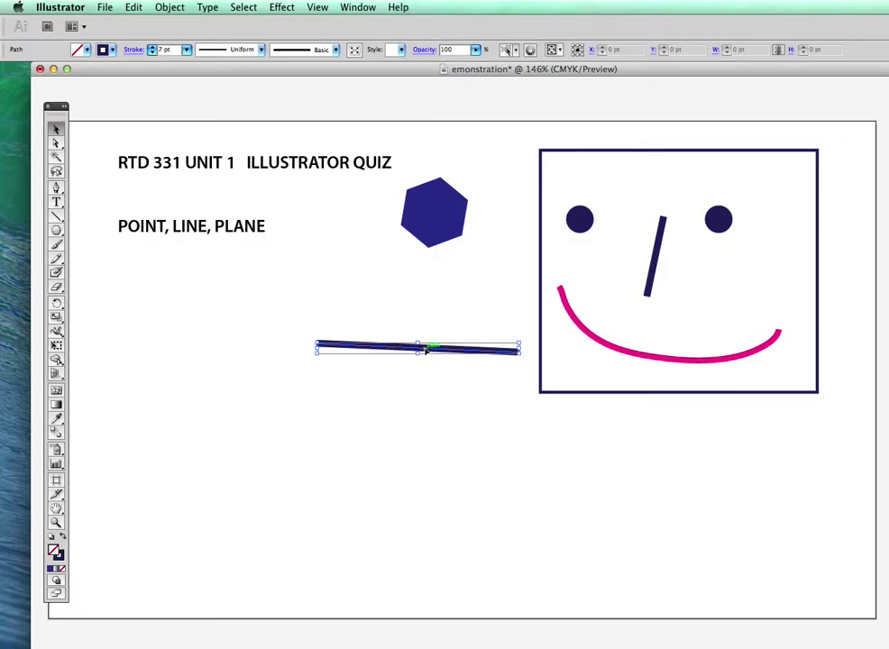
{"action": "key", "text": "Delete"}
{"action": "left_click", "coordinate": [442, 212]}
{"action": "key", "text": "Delete"}
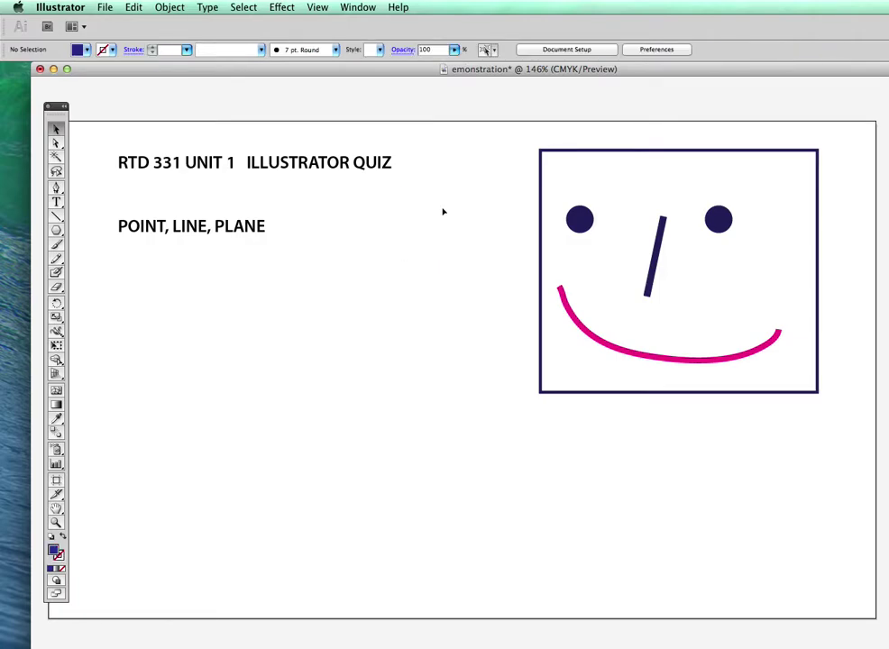
- Nudge the covering box down to reveal PATH and OPEN PATH under POINT, LINE, PLANE
{"action": "left_click", "coordinate": [159, 260]}
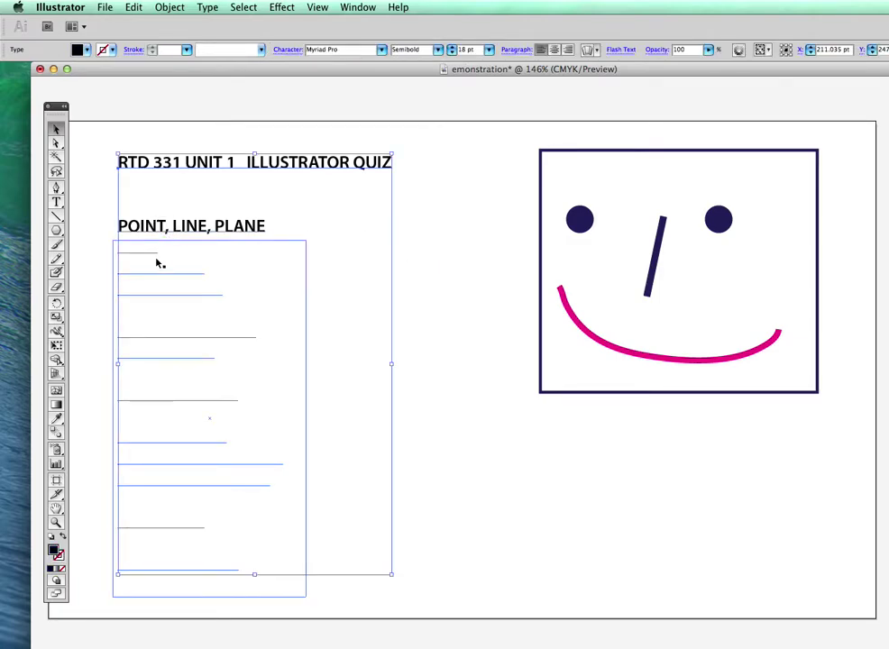
{"action": "key", "text": "Delete"}
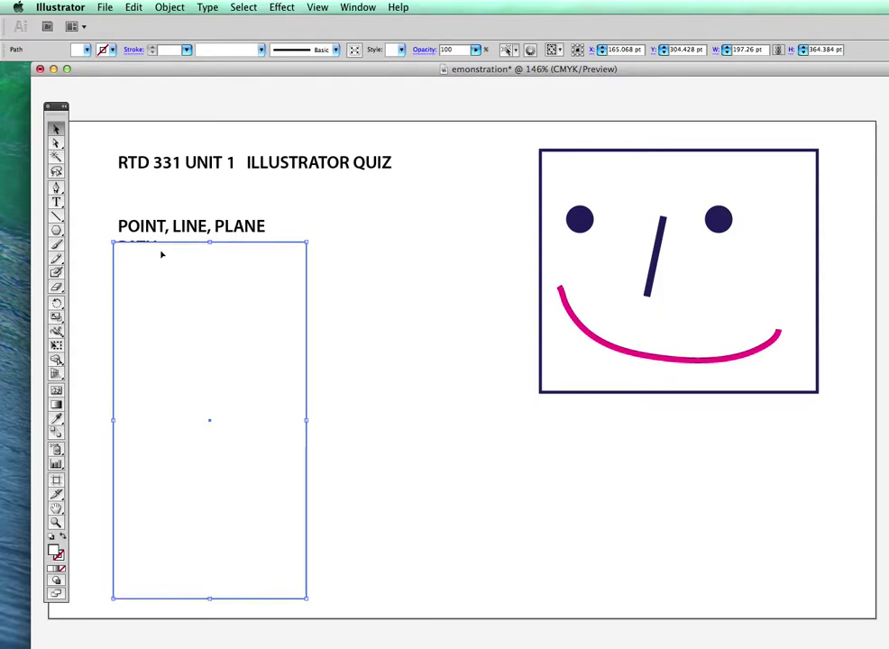
{"action": "key", "text": "Down"}
{"action": "key", "text": "Down"}
{"action": "key", "text": "Down"}
{"action": "key", "text": "Down"}
{"action": "key", "text": "Down"}
{"action": "key", "text": "Down"}
{"action": "key", "text": "Down"}
{"action": "key", "text": "Down"}
{"action": "key", "text": "Down"}
{"action": "key", "text": "Down"}
{"action": "key", "text": "Down"}
{"action": "key", "text": "Down"}
{"action": "key", "text": "Down"}
{"action": "key", "text": "Down"}
{"action": "key", "text": "Down"}
{"action": "key", "text": "Down"}
{"action": "key", "text": "Down"}
{"action": "key", "text": "Down"}
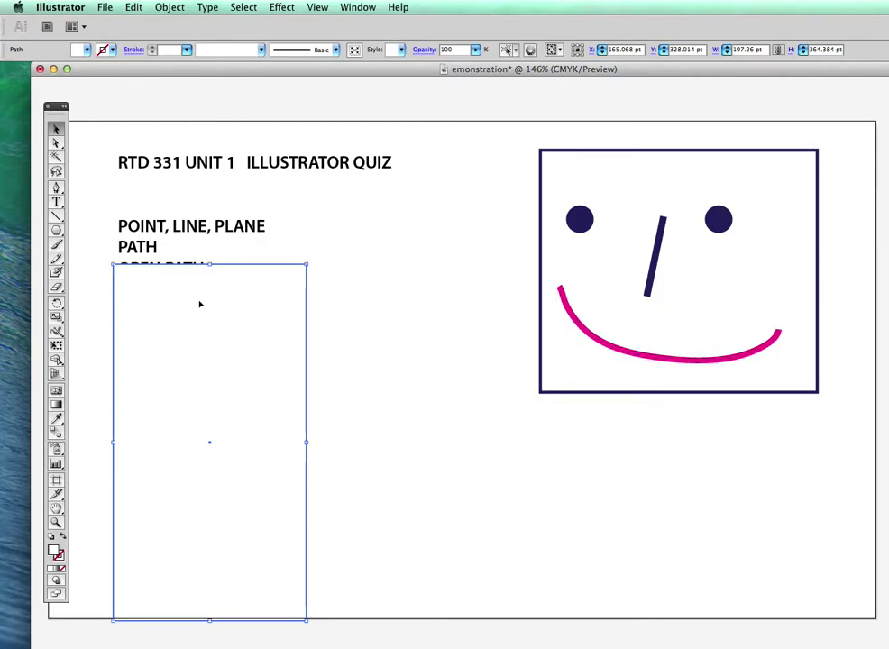
{"action": "key", "text": "Down"}
{"action": "key", "text": "Down"}
{"action": "key", "text": "Down"}
{"action": "key", "text": "Down"}
{"action": "key", "text": "Down"}
{"action": "key", "text": "Down"}
{"action": "key", "text": "Down"}
{"action": "key", "text": "Down"}
{"action": "key", "text": "Down"}
{"action": "key", "text": "Down"}
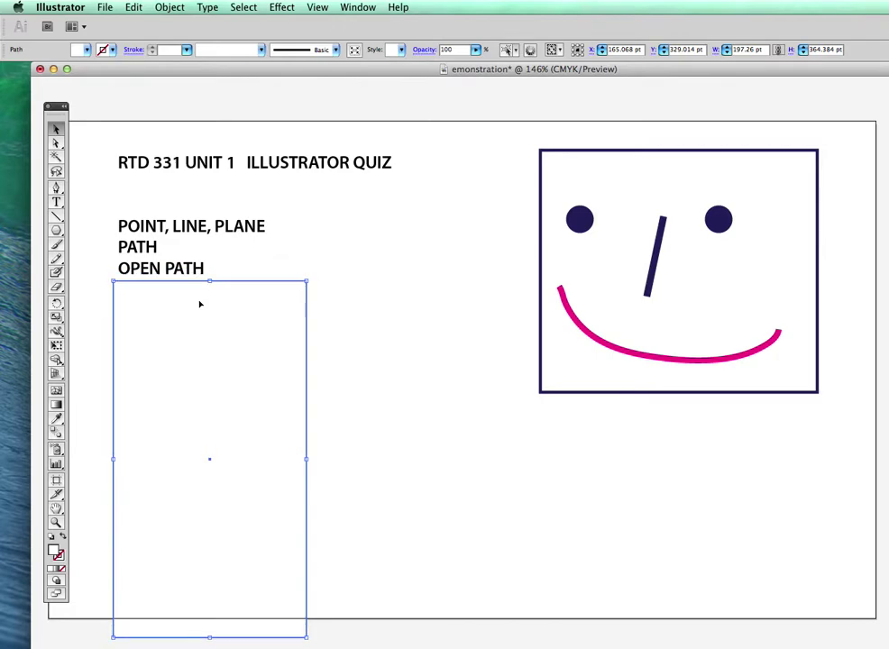
{"action": "key", "text": "Down"}
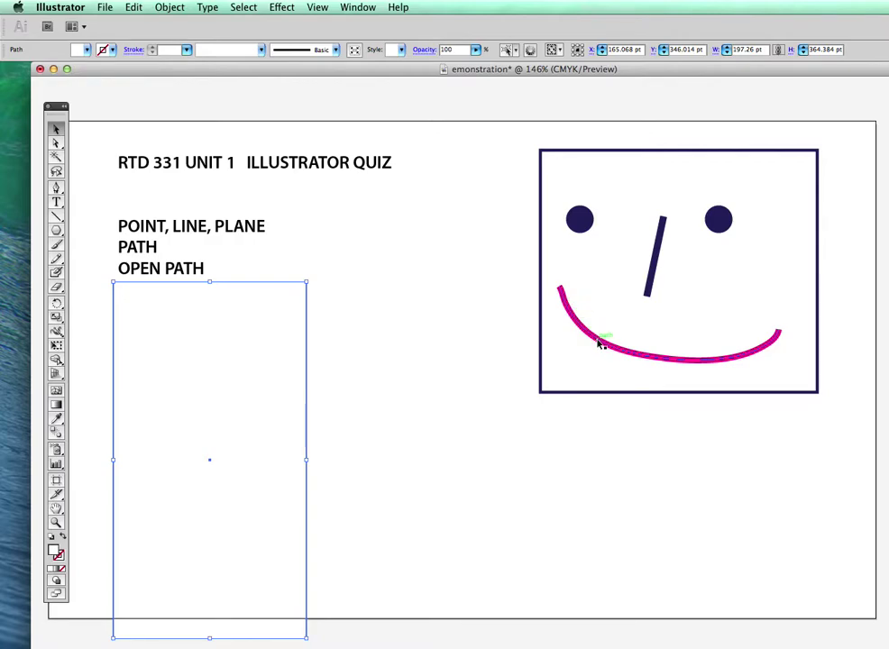
- Adjust an anchor point on the magenta smile curve with the Direct Selection tool
{"action": "left_click", "coordinate": [56, 143]}
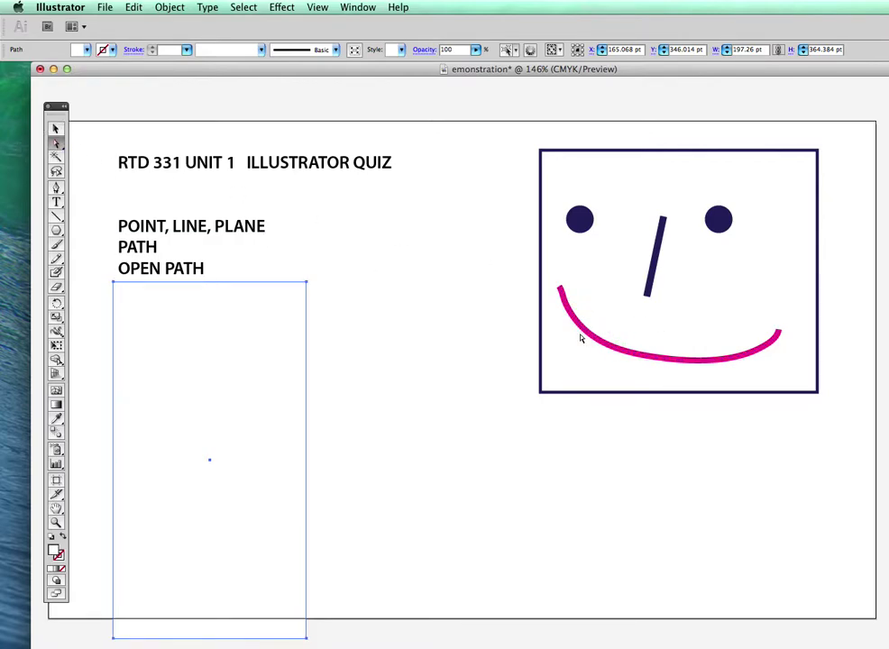
{"action": "left_click", "coordinate": [56, 129]}
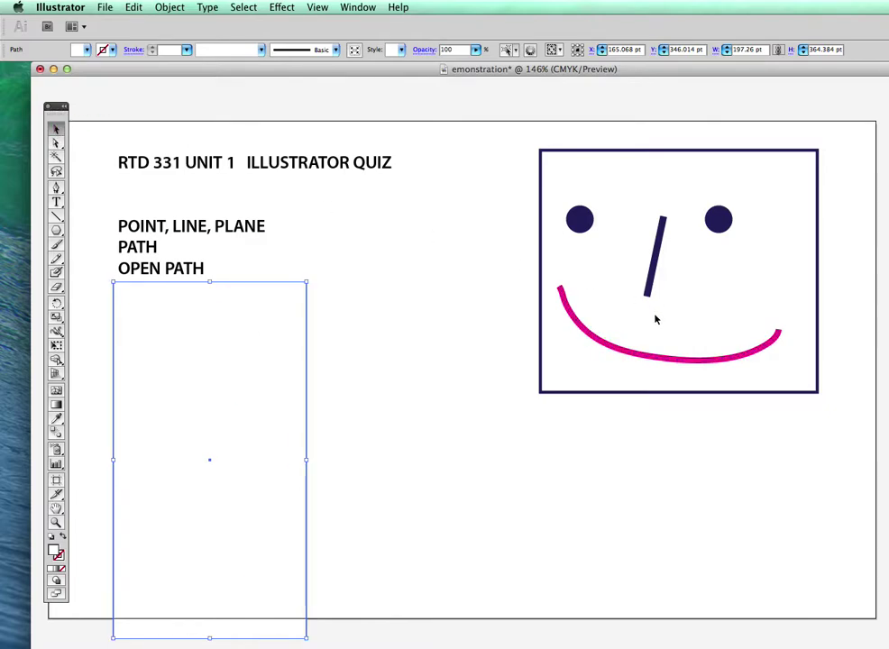
{"action": "left_click", "coordinate": [639, 356]}
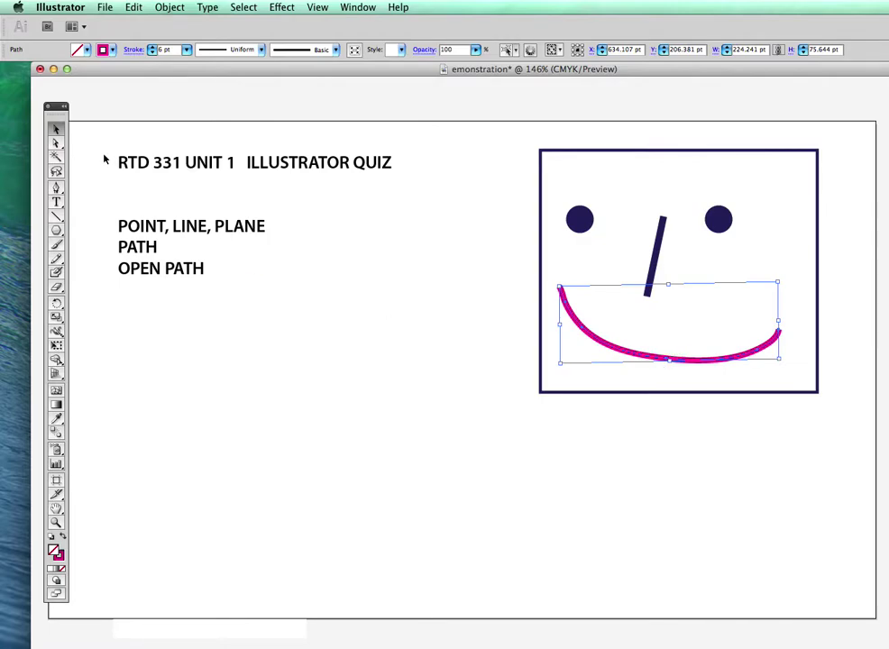
{"action": "left_click", "coordinate": [56, 143]}
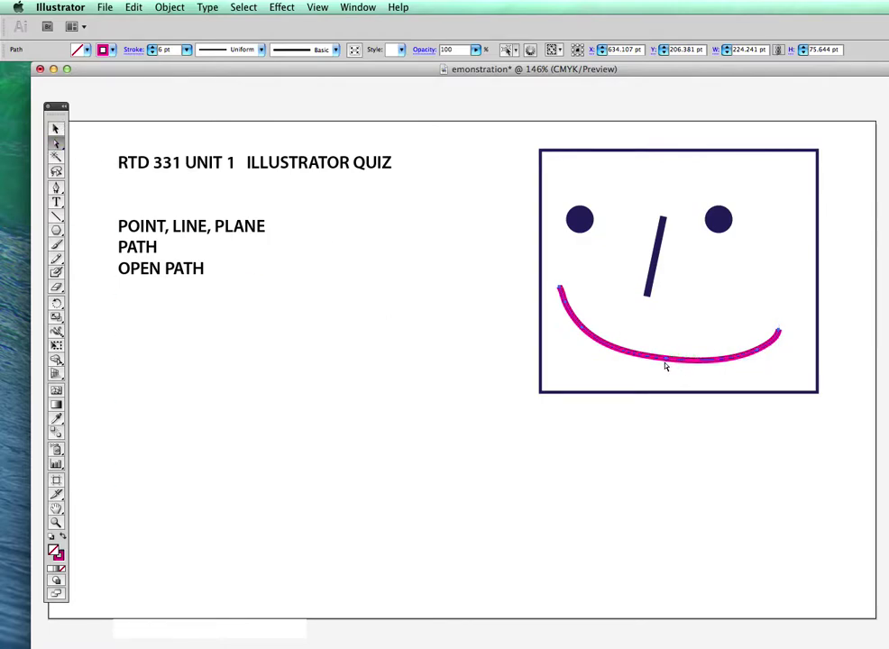
{"action": "left_click_drag", "start_coordinate": [665, 366], "coordinate": [668, 361]}
{"action": "left_click", "coordinate": [791, 341]}
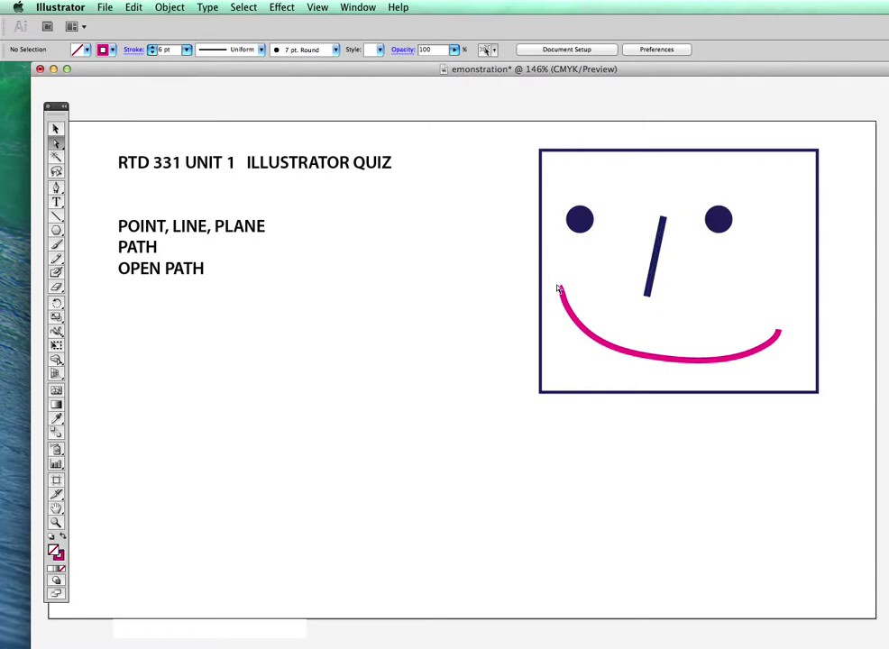
{"action": "left_click", "coordinate": [541, 311]}
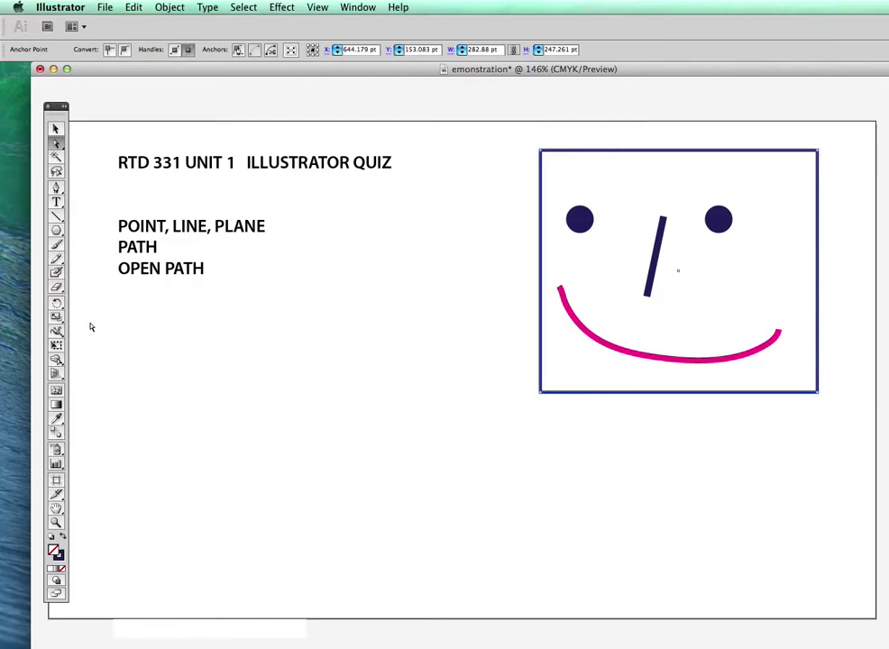
- Select the hidden text box and lower its top edge until CLOSED PATH and COMPOUND PATH show
{"action": "left_click_drag", "start_coordinate": [103, 333], "coordinate": [191, 369]}
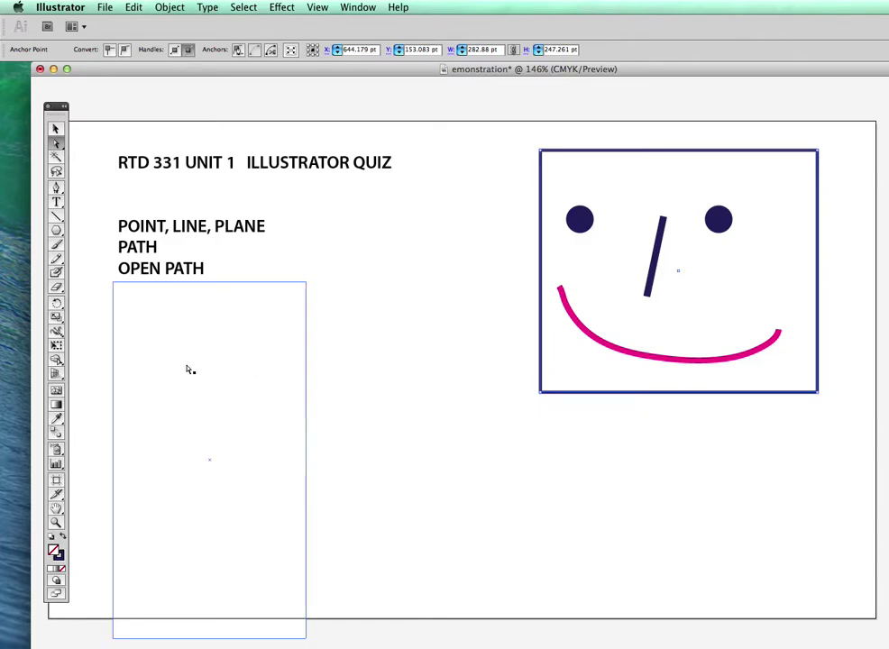
{"action": "left_click", "coordinate": [217, 283]}
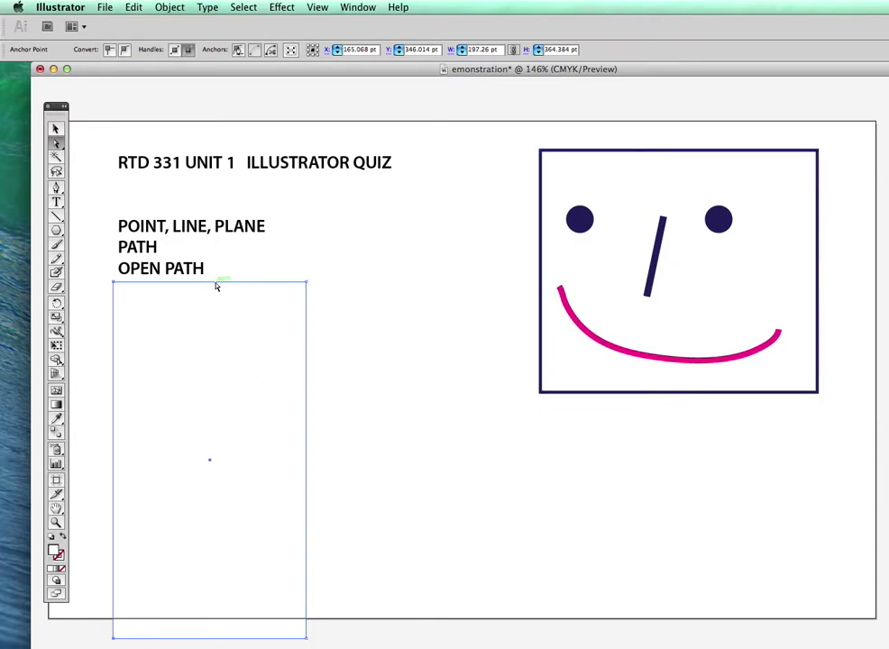
{"action": "key", "text": "super+z"}
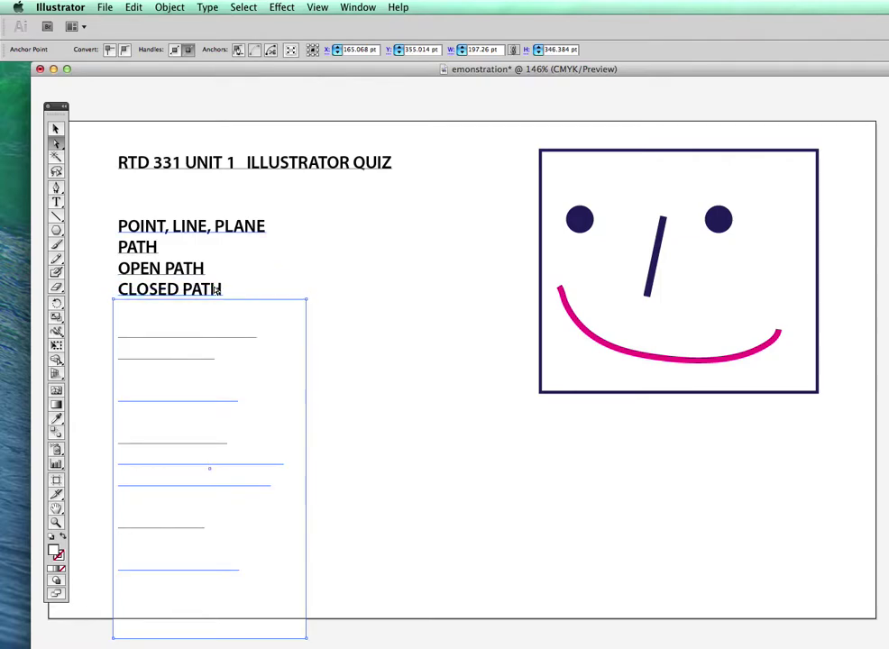
{"action": "key", "text": "Down"}
{"action": "key", "text": "Down"}
{"action": "key", "text": "Down"}
{"action": "key", "text": "Down"}
{"action": "key", "text": "Down"}
{"action": "key", "text": "Down"}
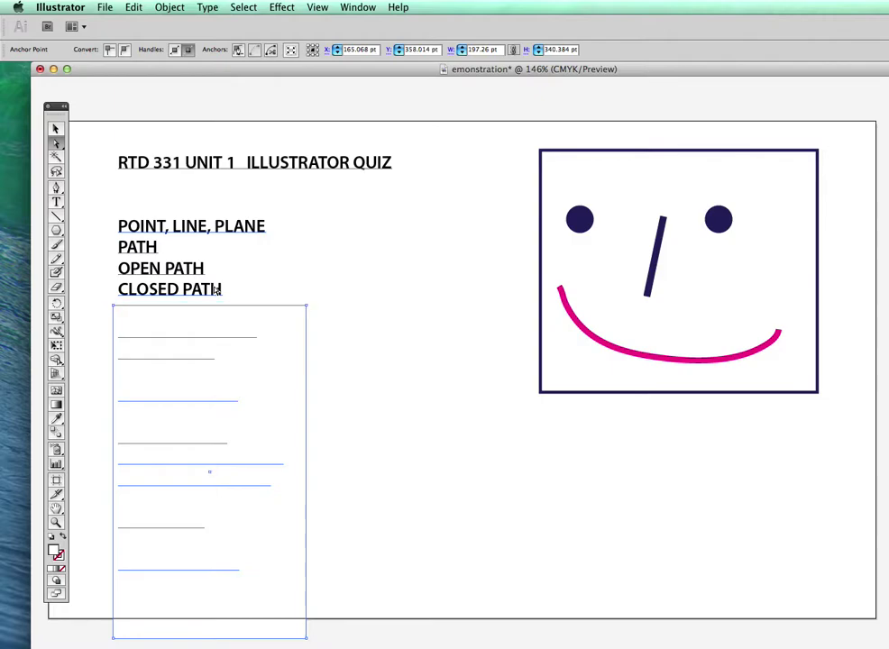
{"action": "key", "text": "Down"}
{"action": "key", "text": "Down"}
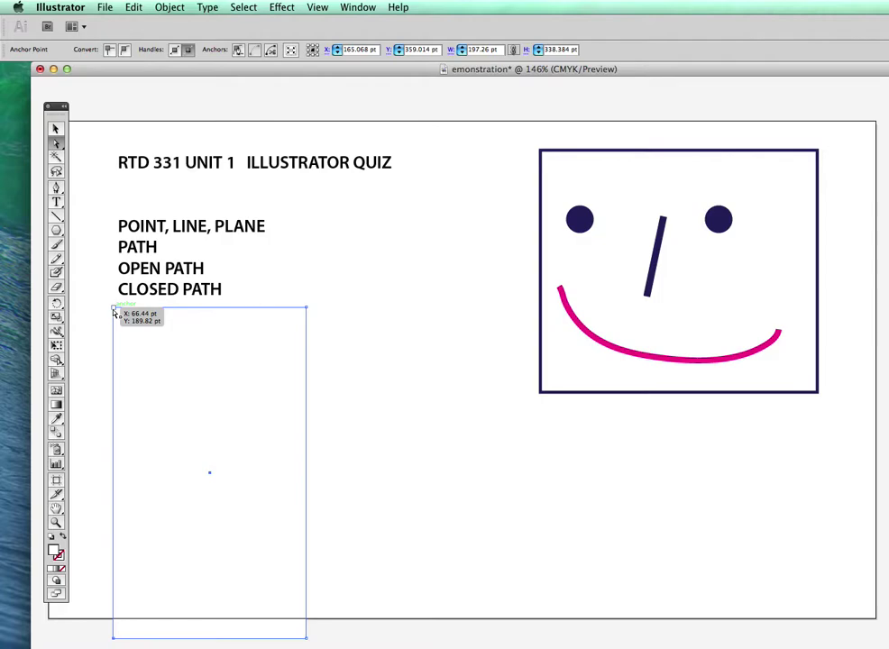
{"action": "key", "text": "Down"}
{"action": "key", "text": "Down"}
{"action": "key", "text": "Down"}
{"action": "key", "text": "Down"}
{"action": "key", "text": "Down"}
{"action": "key", "text": "Down"}
{"action": "key", "text": "Down"}
{"action": "key", "text": "Down"}
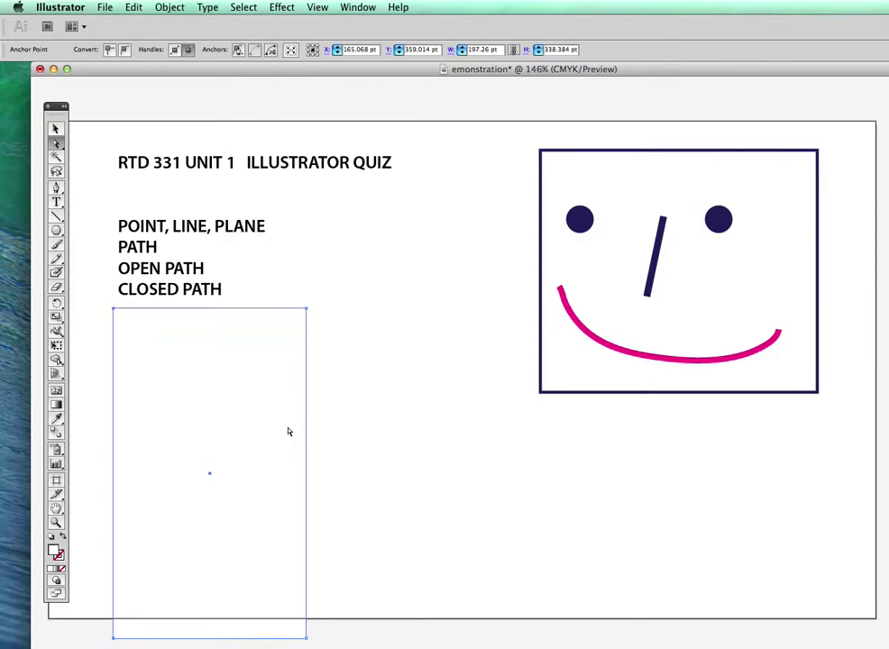
{"action": "key", "text": "Down"}
{"action": "key", "text": "Down"}
{"action": "key", "text": "Down"}
{"action": "key", "text": "Down"}
{"action": "key", "text": "Down"}
{"action": "key", "text": "Down"}
{"action": "key", "text": "Down"}
{"action": "key", "text": "Down"}
{"action": "key", "text": "Down"}
{"action": "key", "text": "Down"}
{"action": "key", "text": "Down"}
{"action": "key", "text": "Down"}
{"action": "key", "text": "Down"}
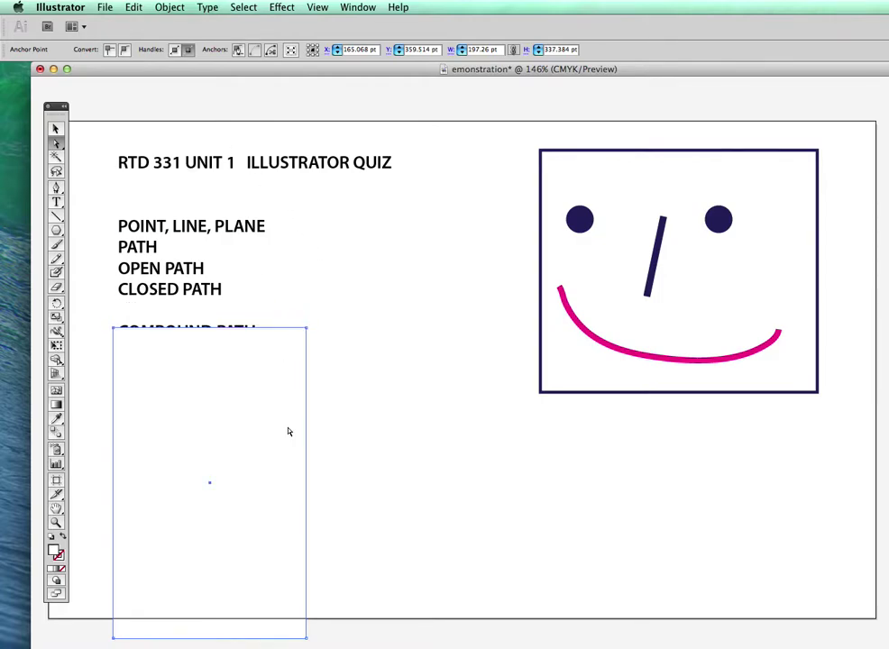
{"action": "key", "text": "Down"}
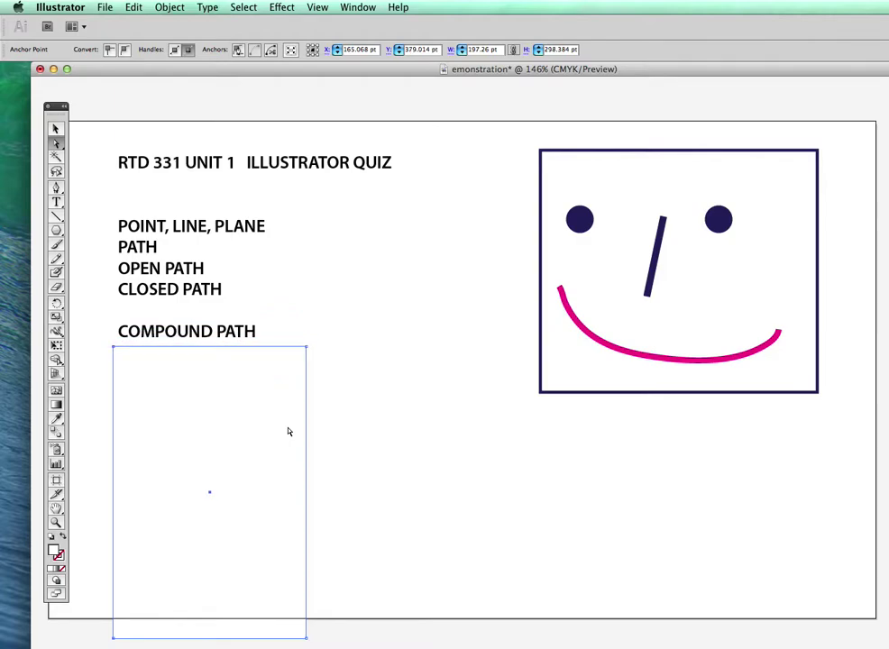
- Draw two hexagons with the Polygon tool beside the list of path terms
{"action": "left_click", "coordinate": [56, 229]}
{"action": "left_click_drag", "start_coordinate": [358, 267], "coordinate": [412, 322]}
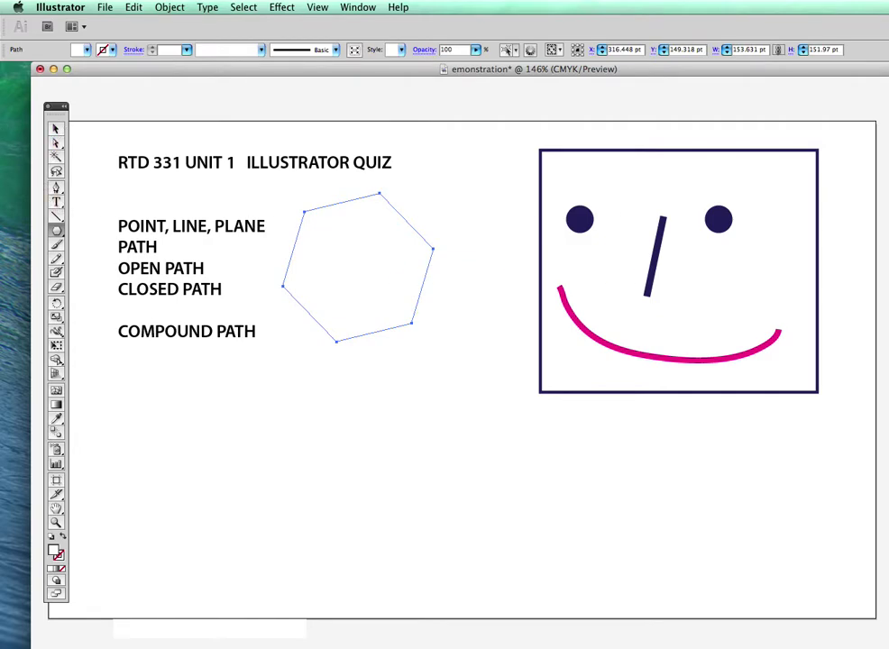
{"action": "left_click_drag", "start_coordinate": [477, 421], "coordinate": [351, 242]}
{"action": "key", "text": "v"}
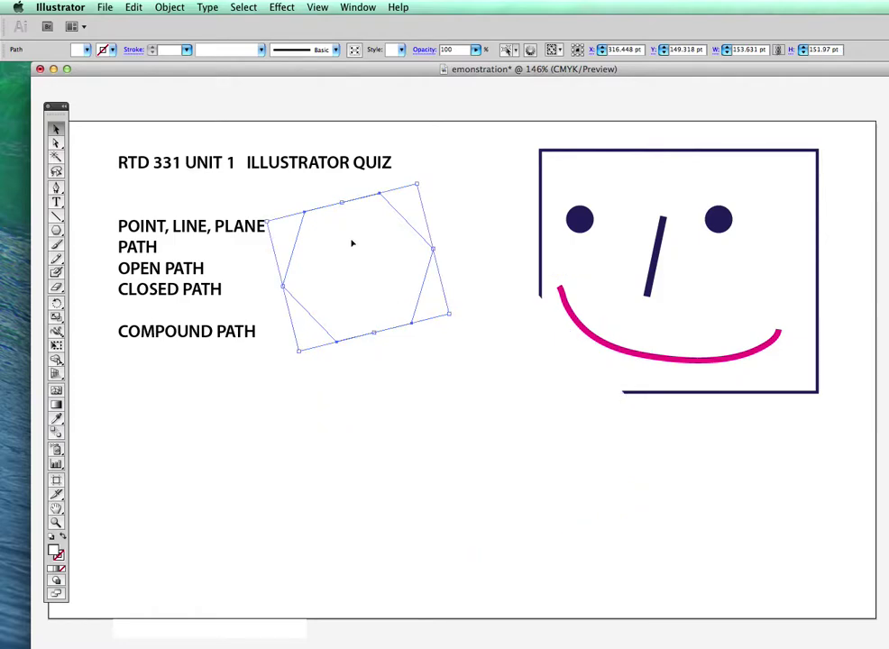
- Fill the hexagon magenta, after first trying dark blue
{"action": "left_click", "coordinate": [88, 50]}
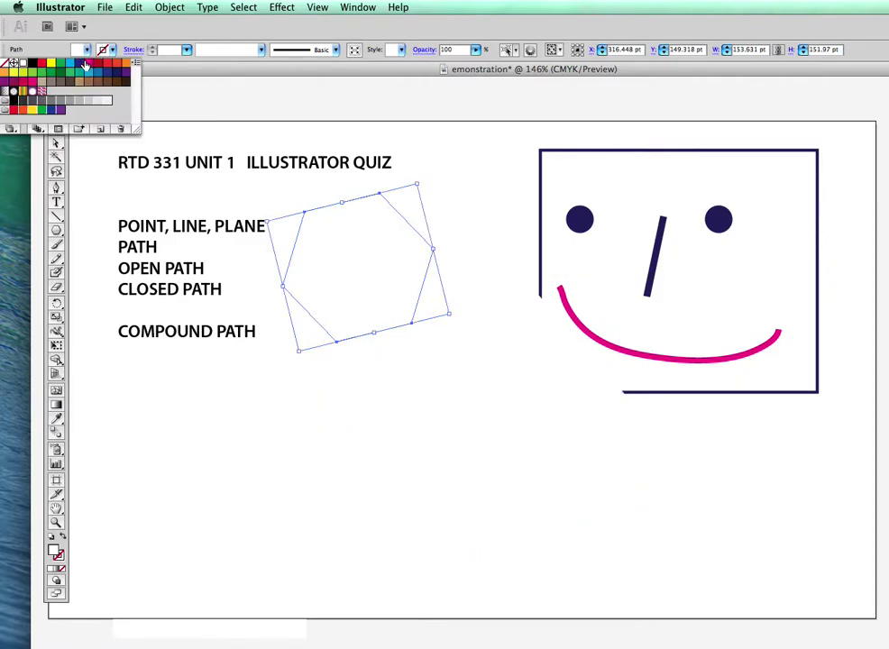
{"action": "left_click", "coordinate": [65, 51]}
{"action": "left_click", "coordinate": [423, 414]}
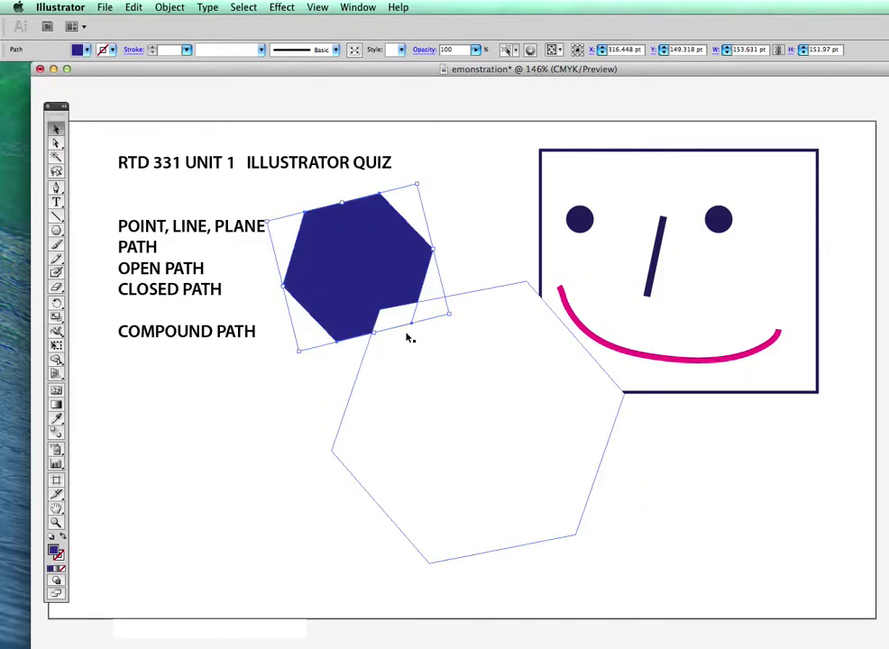
{"action": "left_click", "coordinate": [87, 50]}
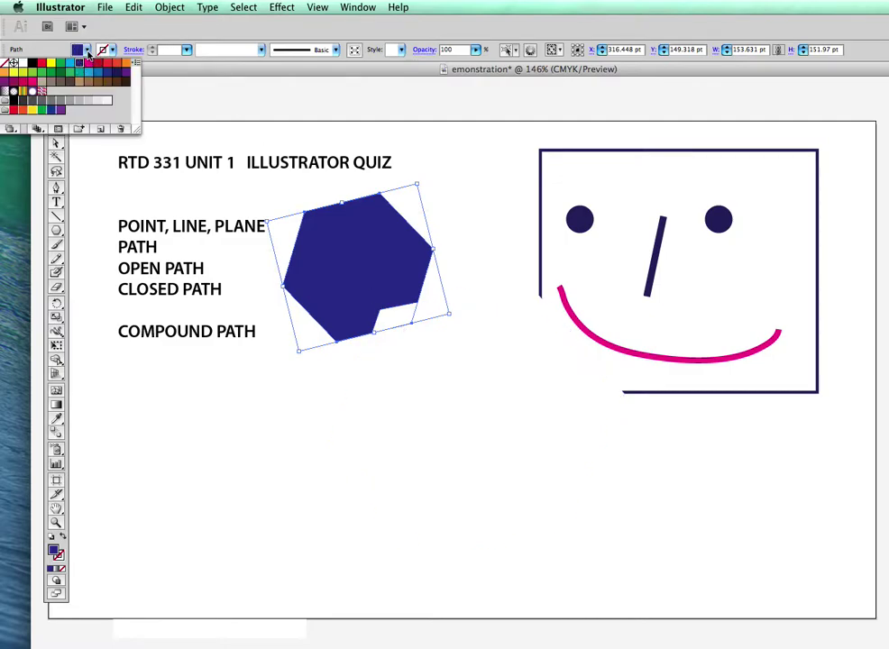
{"action": "left_click", "coordinate": [93, 71]}
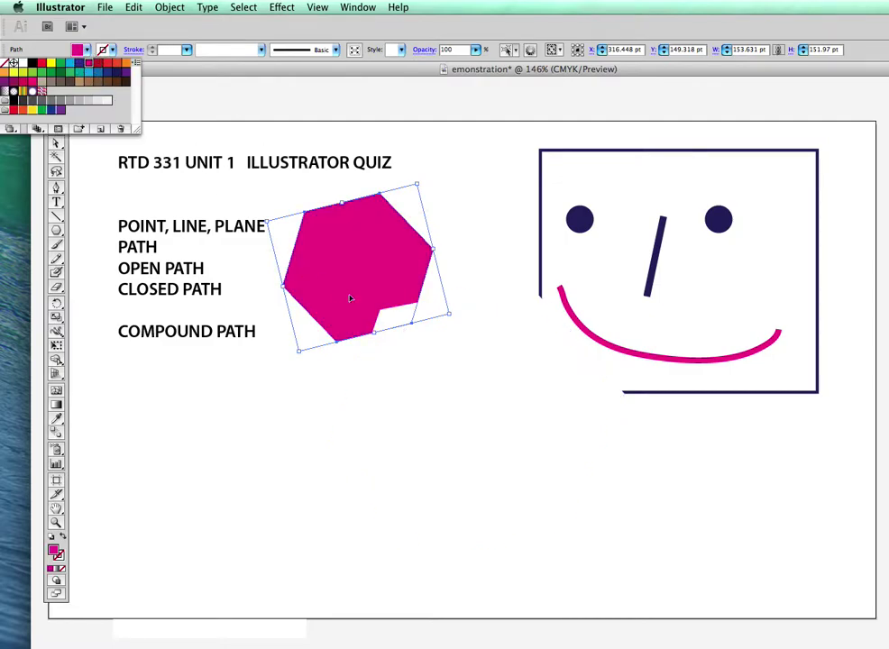
{"action": "left_click", "coordinate": [385, 380]}
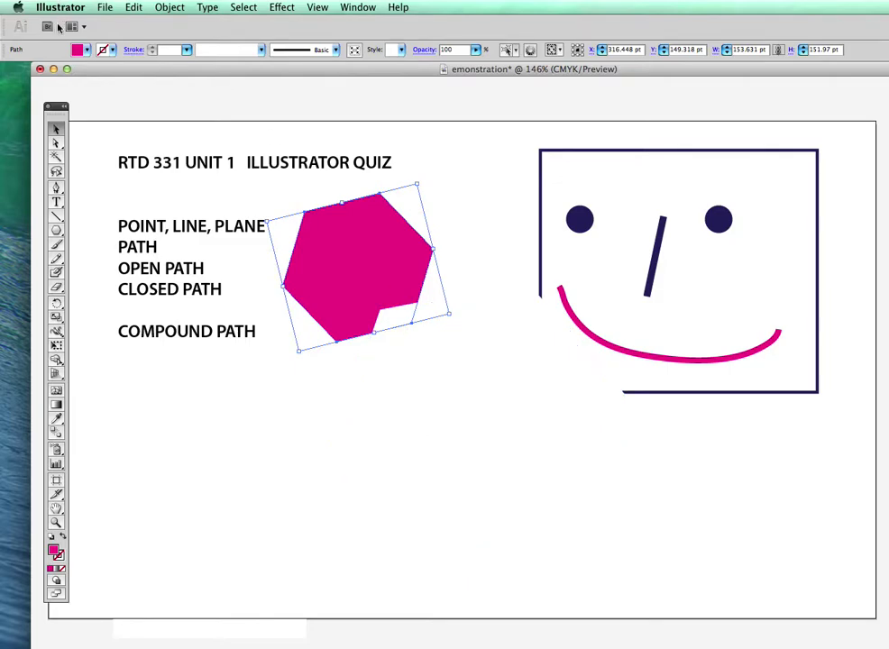
- Add a larger rotated navy hexagon overlapping the first, then marquee-select both hexagons
{"action": "left_click_drag", "start_coordinate": [474, 423], "coordinate": [542, 512]}
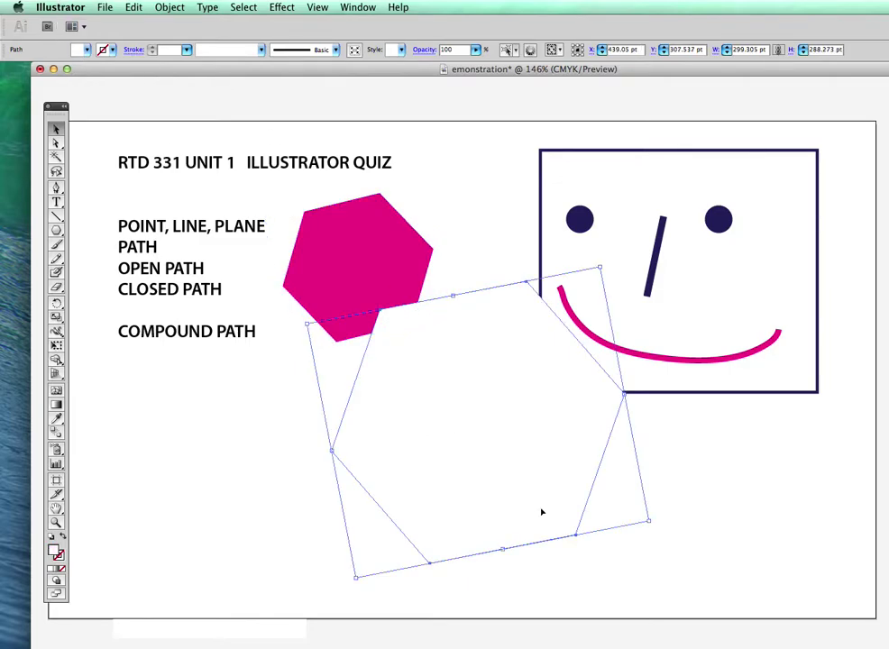
{"action": "left_click", "coordinate": [85, 50]}
{"action": "left_click", "coordinate": [77, 63]}
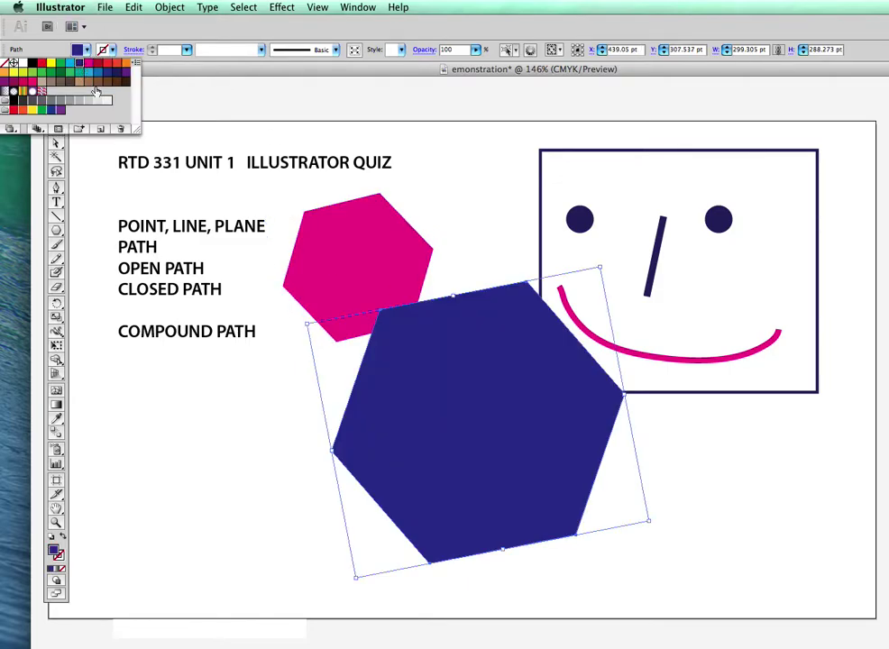
{"action": "left_click", "coordinate": [655, 575]}
{"action": "left_click_drag", "start_coordinate": [523, 568], "coordinate": [282, 276]}
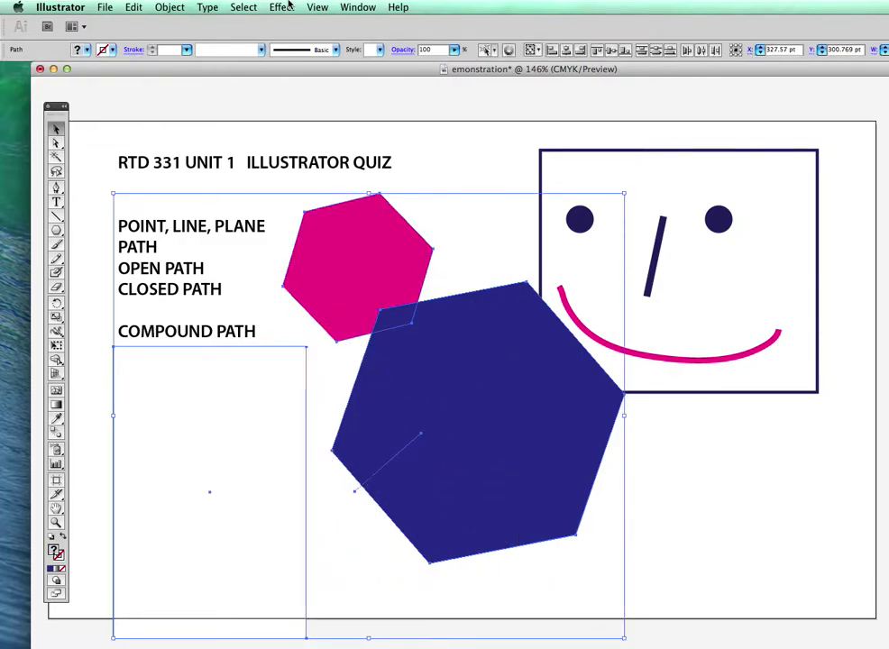
- Open the Pathfinder panel from the Window menu and move it aside
{"action": "left_click", "coordinate": [345, 7]}
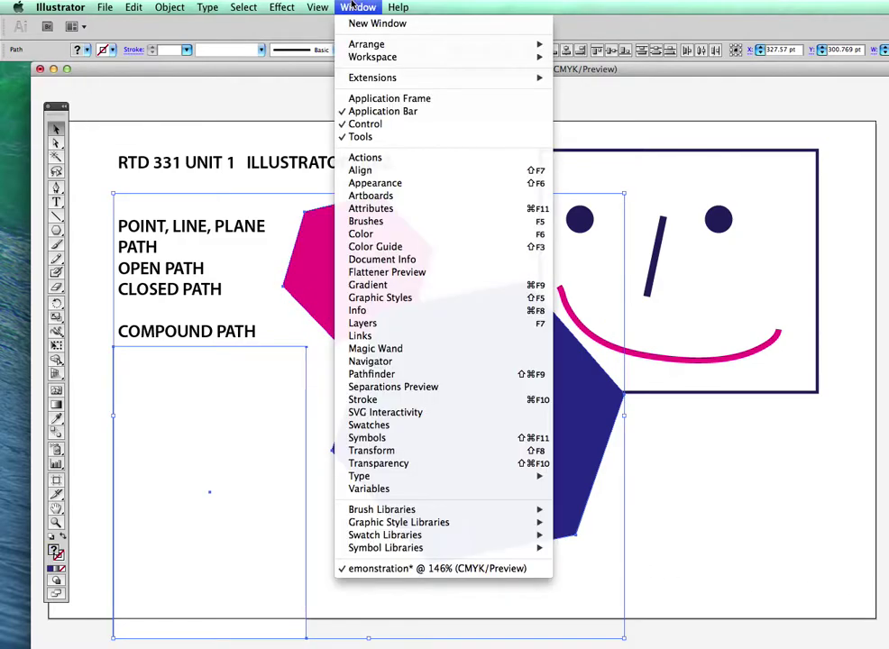
{"action": "left_click", "coordinate": [357, 374]}
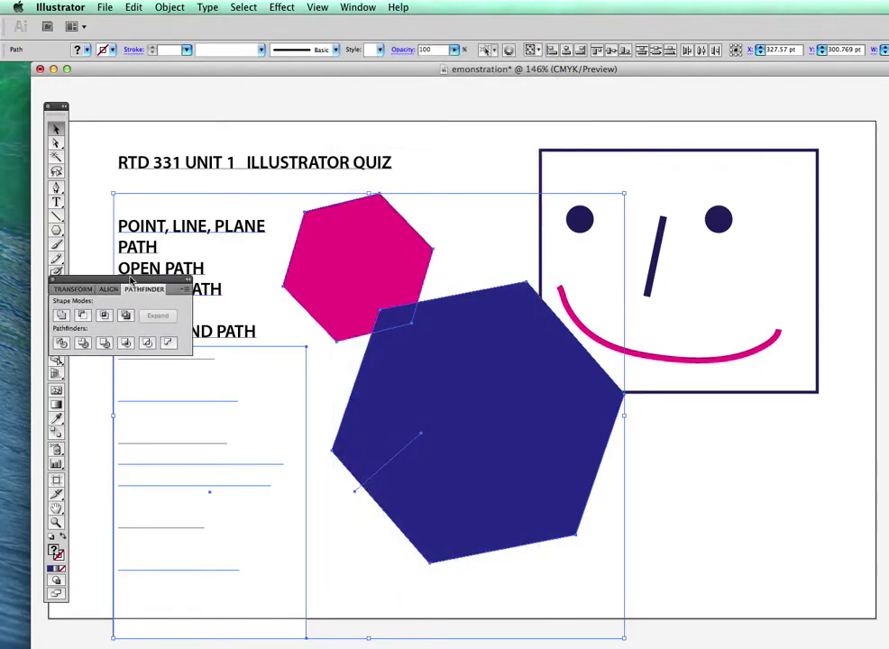
{"action": "left_click_drag", "start_coordinate": [132, 285], "coordinate": [480, 140]}
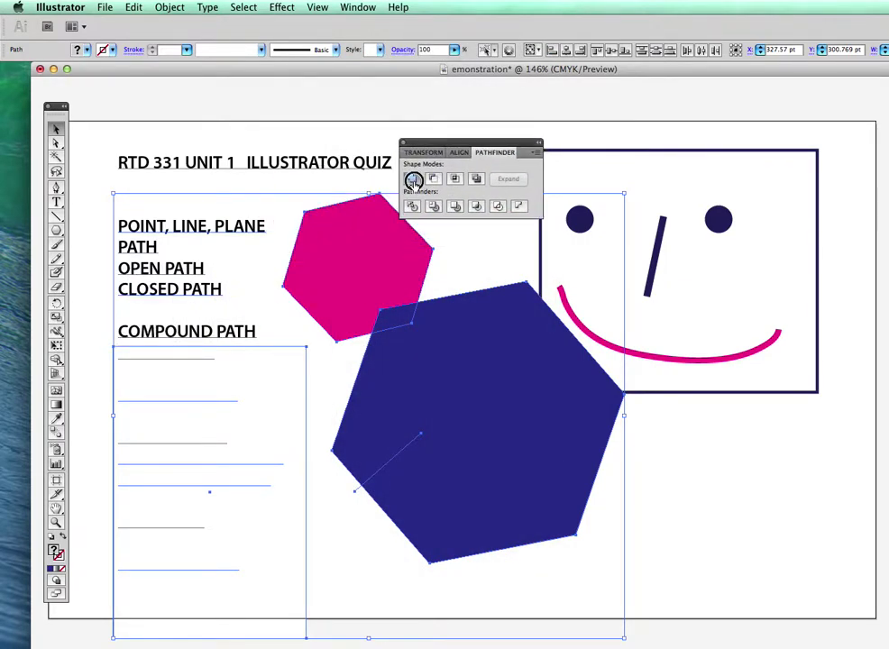
- Try Unite on the hexagons, undo it, and reselect just the two hexagons
{"action": "left_click", "coordinate": [411, 179]}
{"action": "key", "text": "super+z"}
{"action": "key", "text": "super+z"}
{"action": "key", "text": "super+z"}
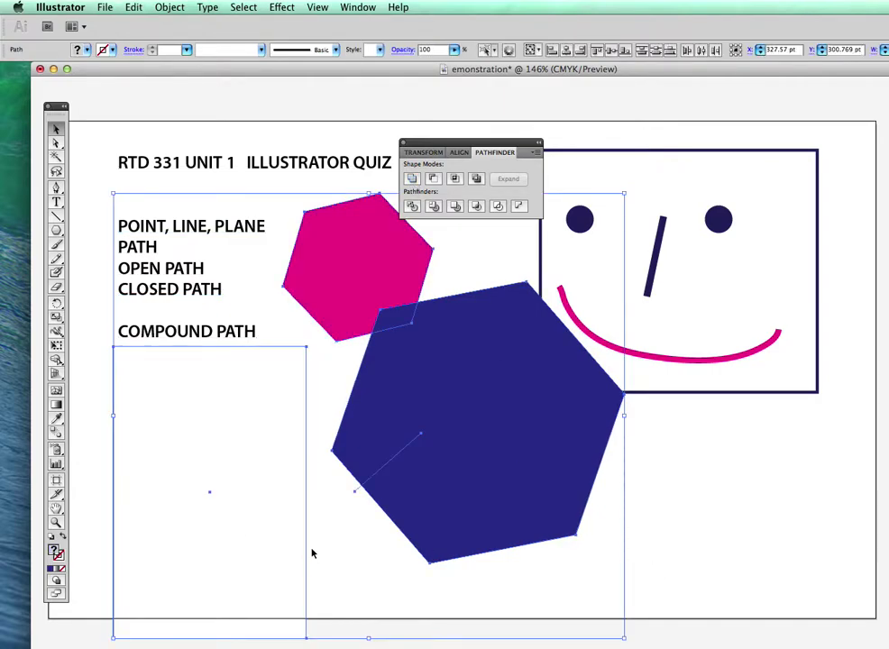
{"action": "left_click_drag", "start_coordinate": [316, 548], "coordinate": [311, 550]}
{"action": "left_click_drag", "start_coordinate": [439, 591], "coordinate": [314, 298]}
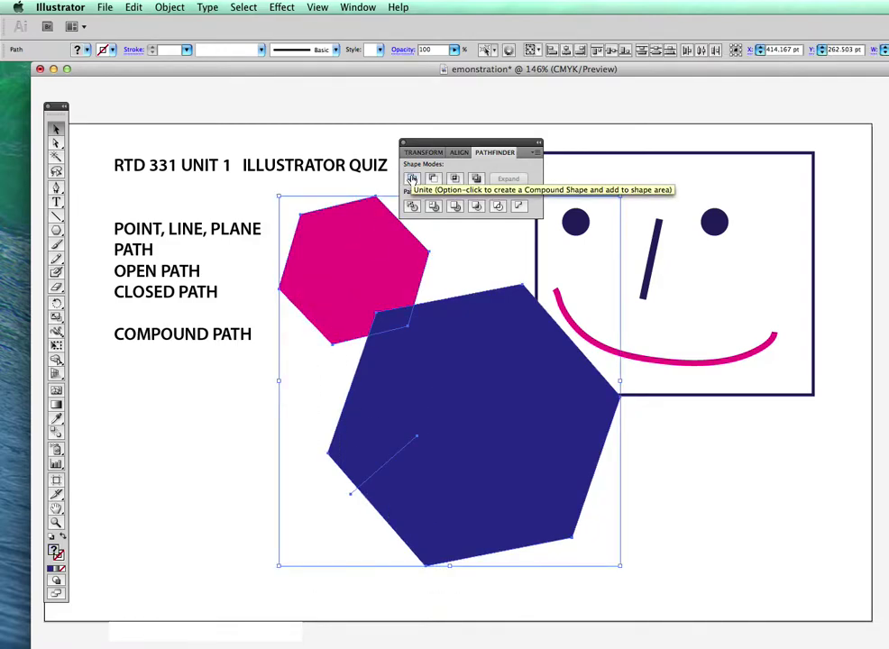